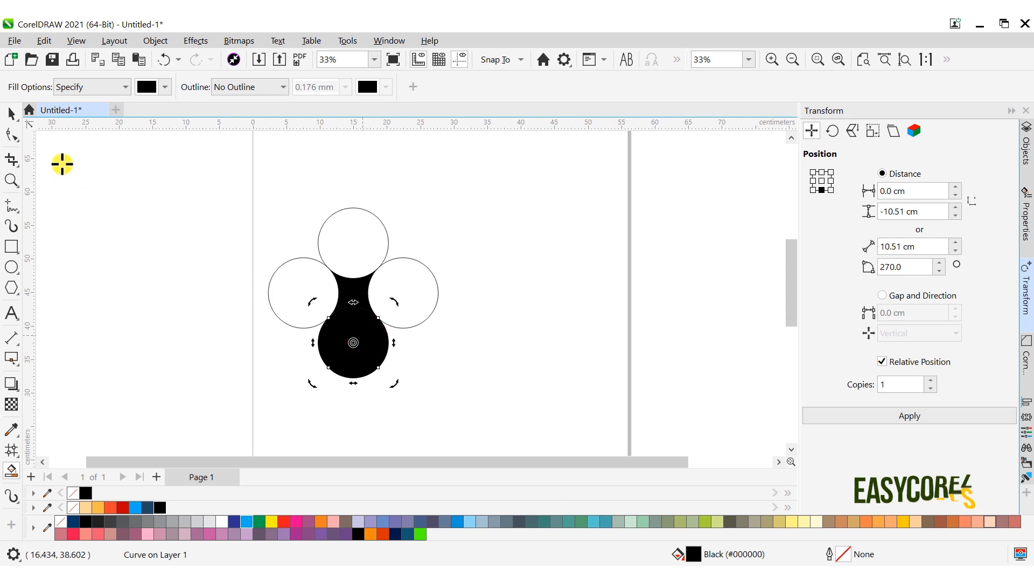
# - Weld the two black shapes into one vase-like shape and apply a rectangular mesh fill with a 3 by 3 grid
pyautogui.click(11, 114)
pyautogui.keyDown('shift'); pyautogui.click(356, 289); pyautogui.keyUp('shift')
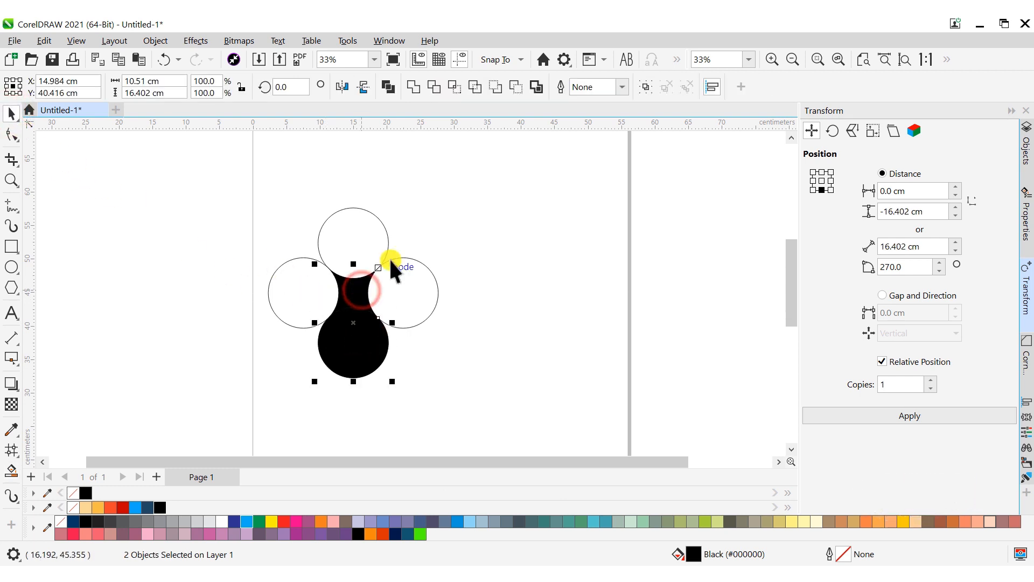
pyautogui.click(412, 88)
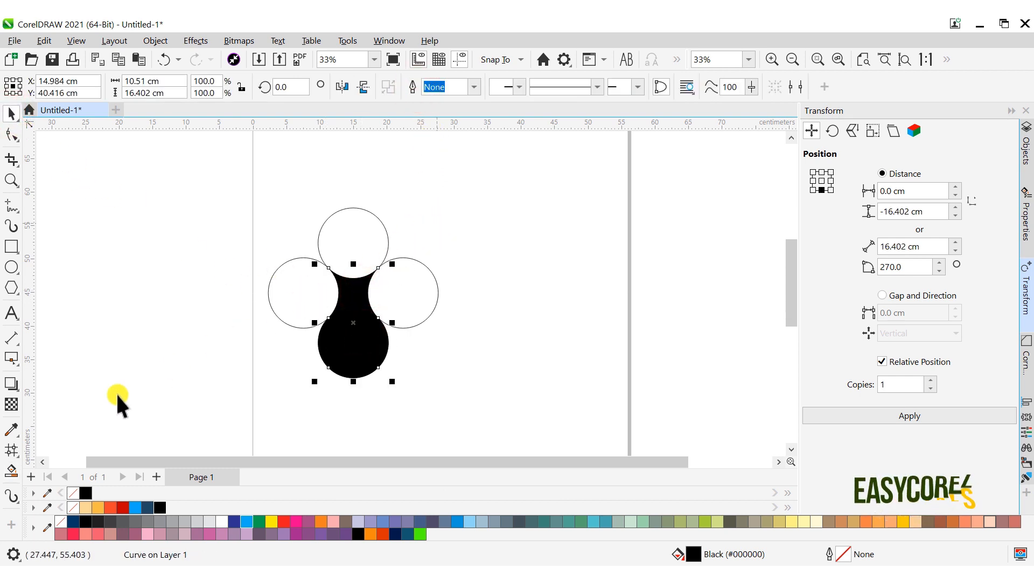
pyautogui.click(12, 450)
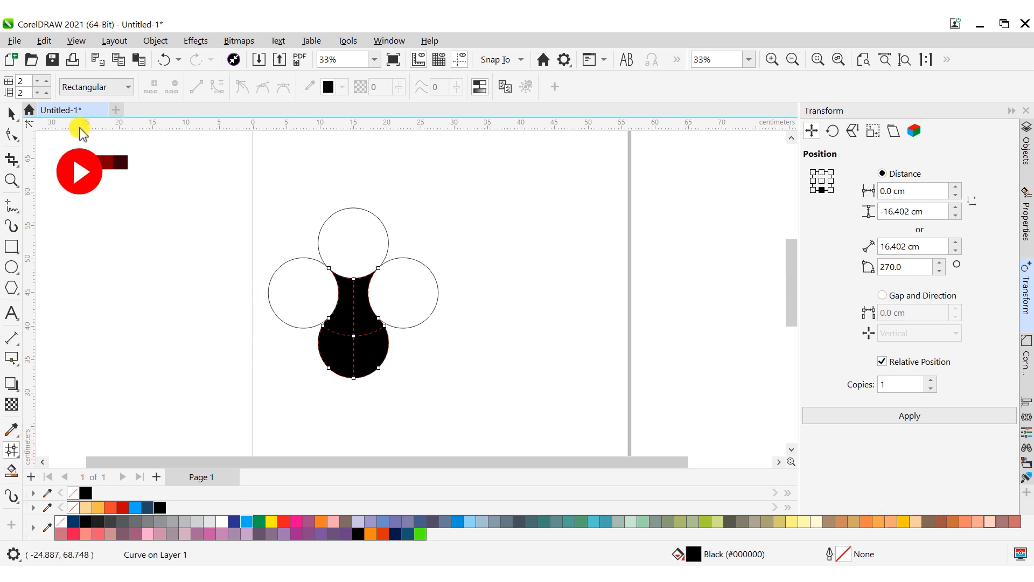
pyautogui.click(46, 80)
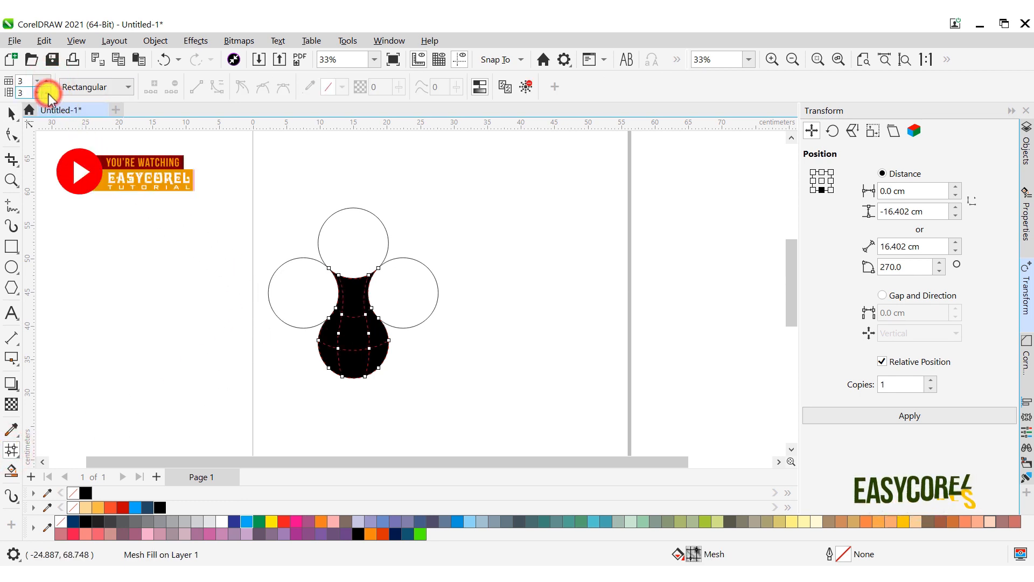
# - Colour the inner mesh nodes blue (#00AAF8) and return the node at the neck's right side to black
pyautogui.scroll(2, 351, 328)
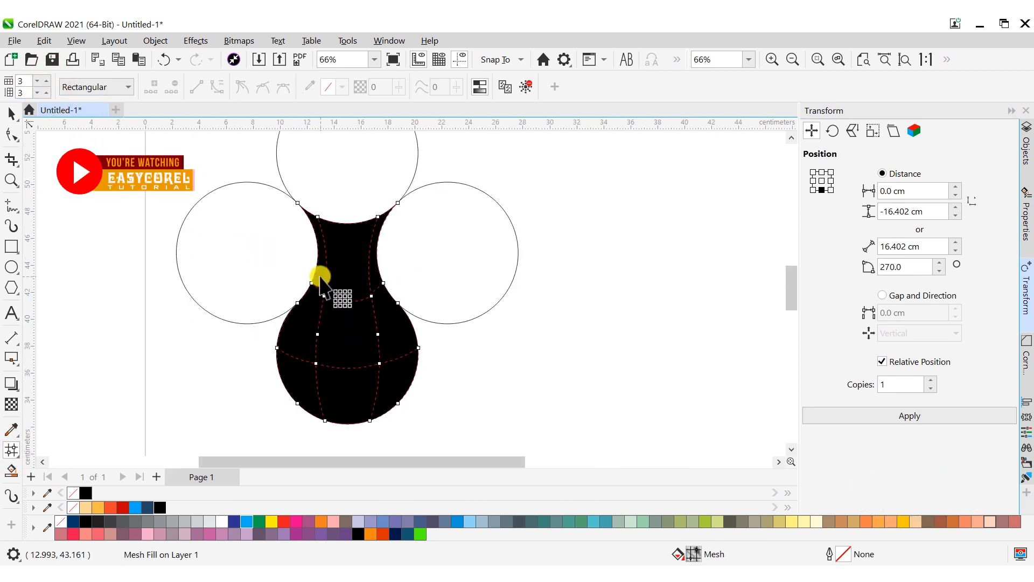
pyautogui.moveTo(320, 272); pyautogui.dragTo(387, 383)
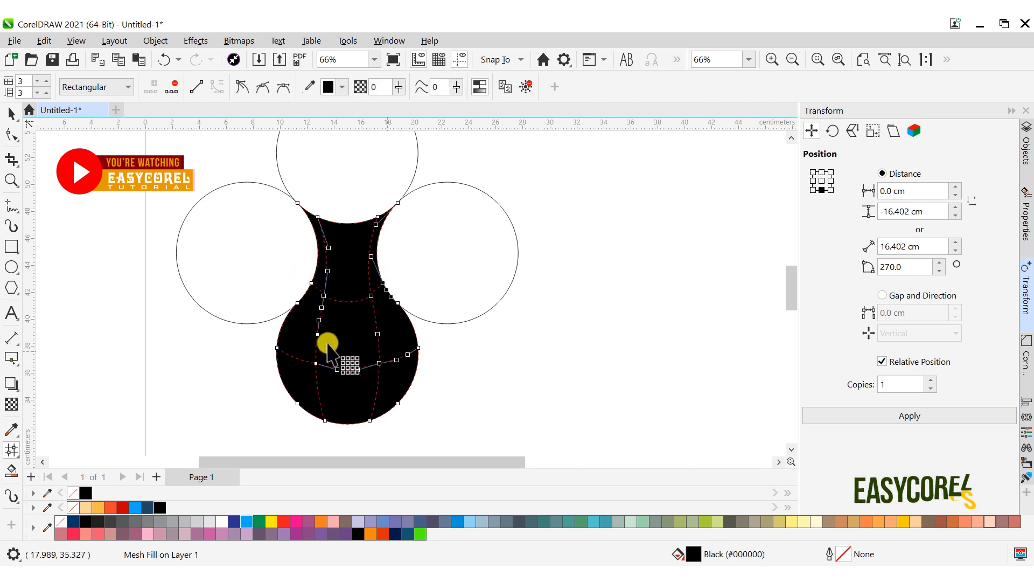
pyautogui.moveTo(304, 326); pyautogui.dragTo(330, 384)
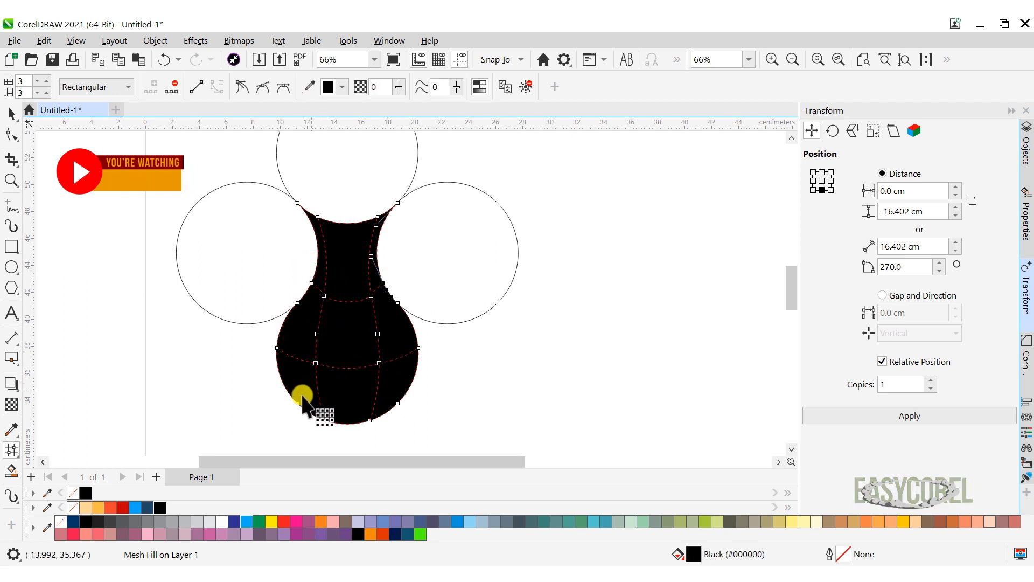
pyautogui.click(137, 507)
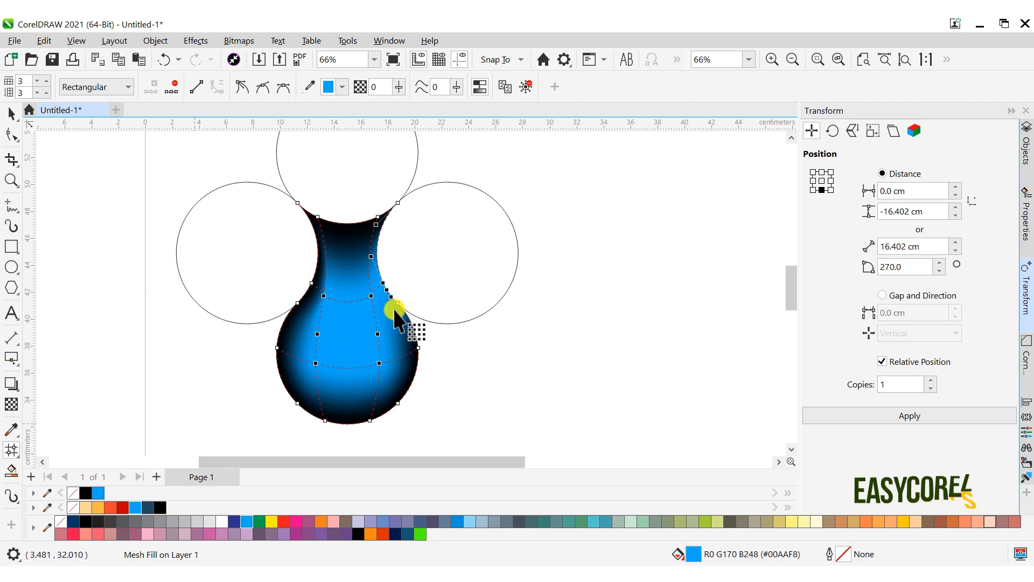
pyautogui.click(161, 507)
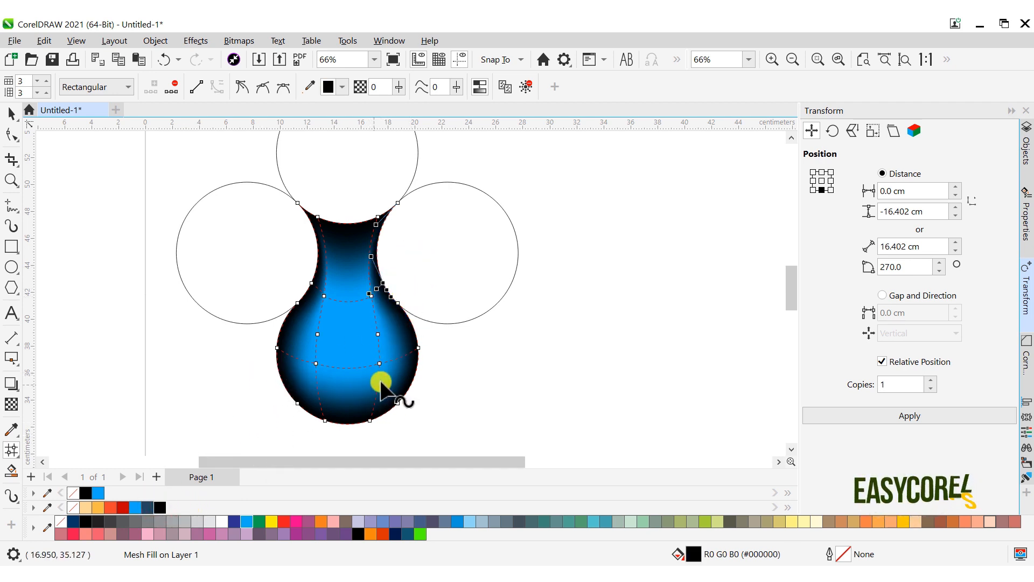
pyautogui.click(12, 113)
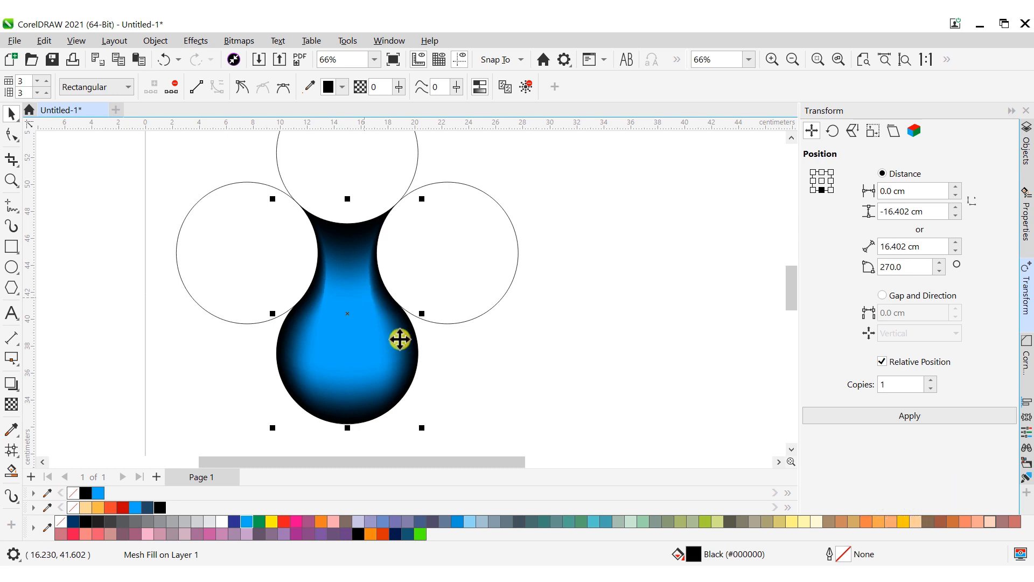
pyautogui.click(471, 372)
# - Copy the blue drop shape up and to the right, then align it to the right circle's bottom and horizontal centre
pyautogui.scroll(-2, 420, 289)
pyautogui.click(378, 348)
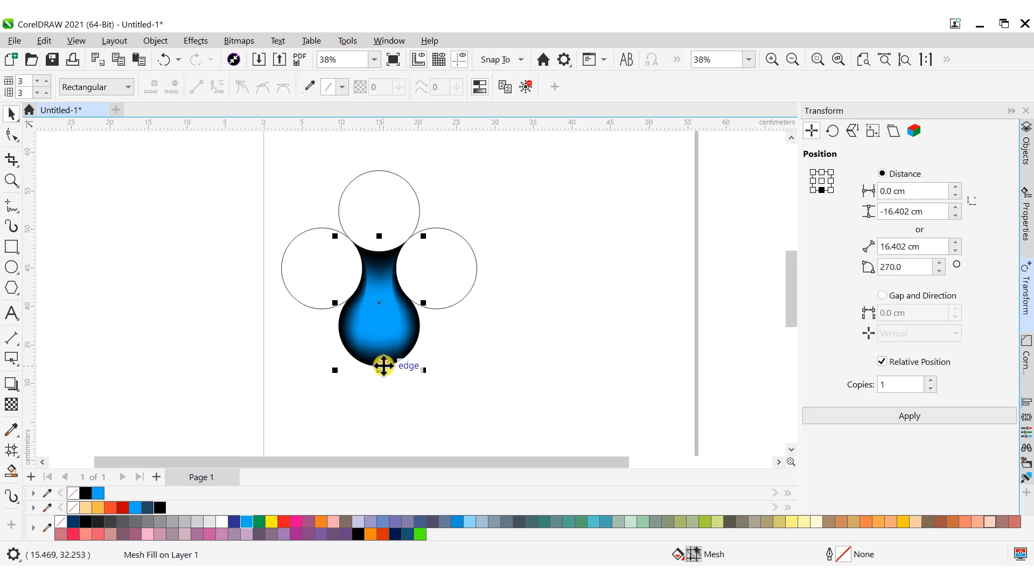
pyautogui.moveTo(384, 364); pyautogui.dragTo(487, 301)
pyautogui.scroll(2, 480, 261)
pyautogui.keyDown('shift'); pyautogui.click(394, 275); pyautogui.keyUp('shift')
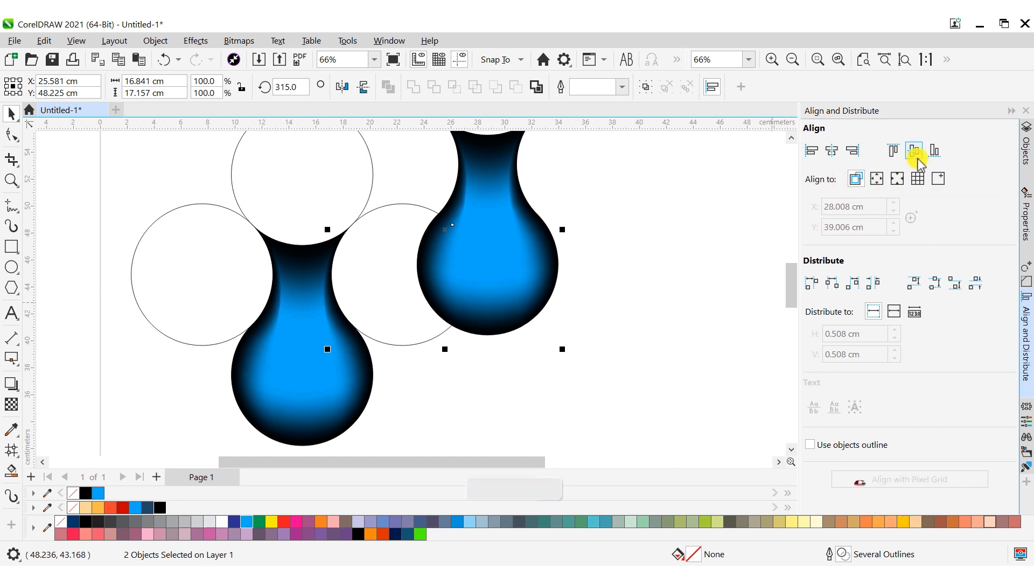
pyautogui.click(935, 151)
pyautogui.click(835, 154)
pyautogui.click(622, 203)
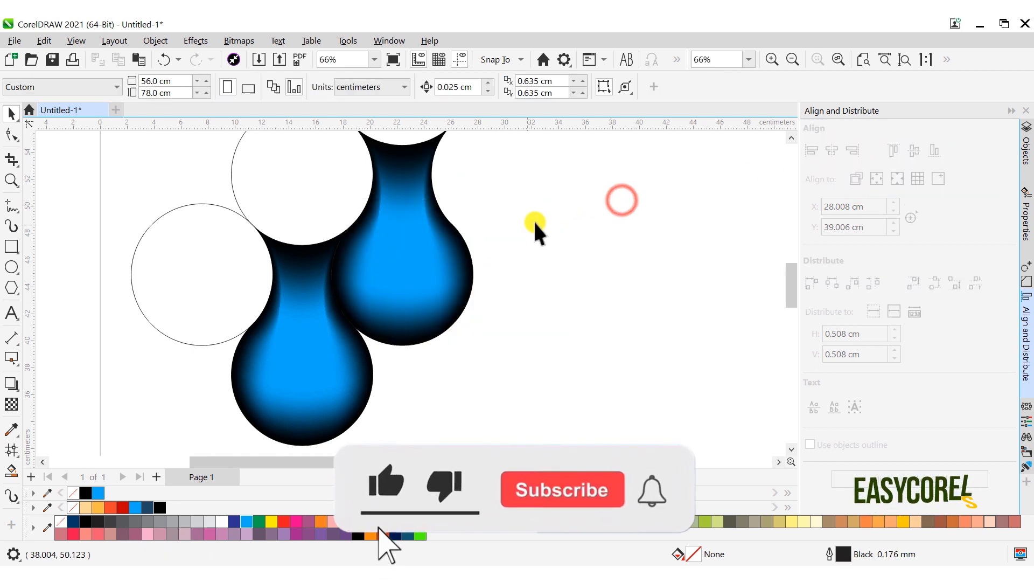
# - Delete the four construction circles around the two blue drops
pyautogui.scroll(-1, 538, 201)
pyautogui.moveTo(537, 196); pyautogui.dragTo(380, 317)
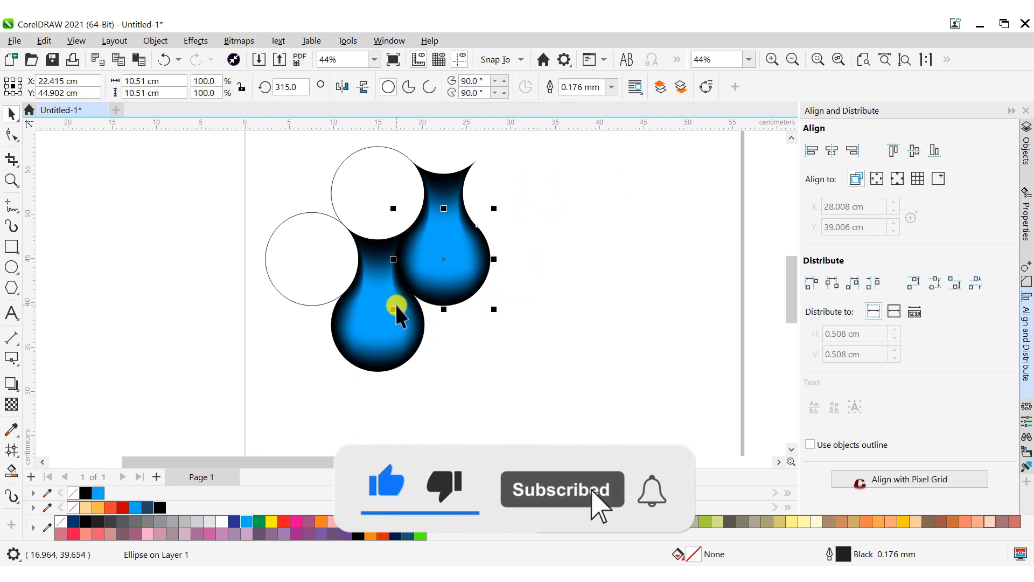
pyautogui.click(43, 41)
pyautogui.click(81, 191)
pyautogui.moveTo(199, 247); pyautogui.dragTo(543, 386)
pyautogui.click(47, 41)
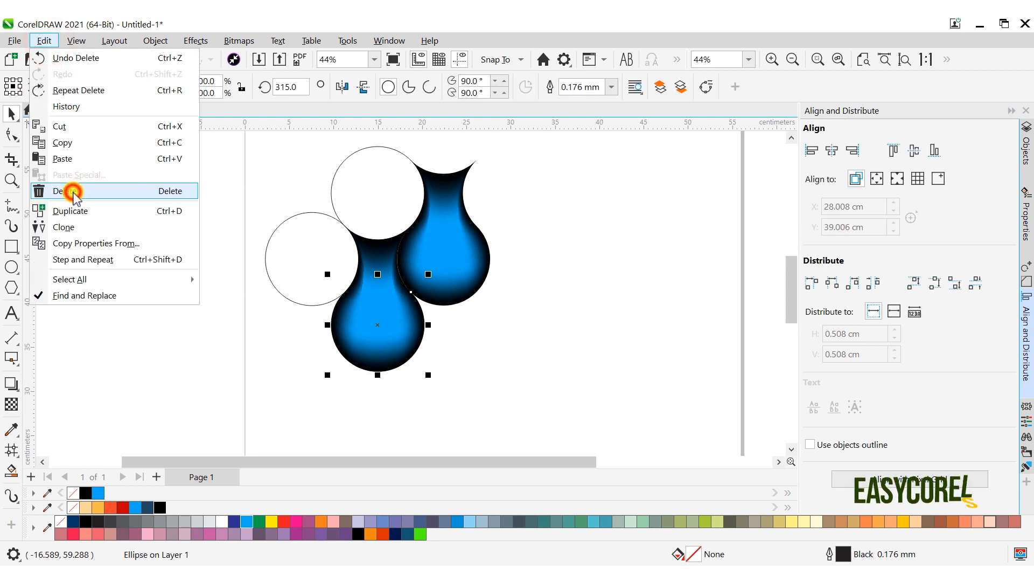
pyautogui.click(76, 192)
pyautogui.click(281, 260)
pyautogui.keyDown('shift'); pyautogui.click(382, 186); pyautogui.keyUp('shift')
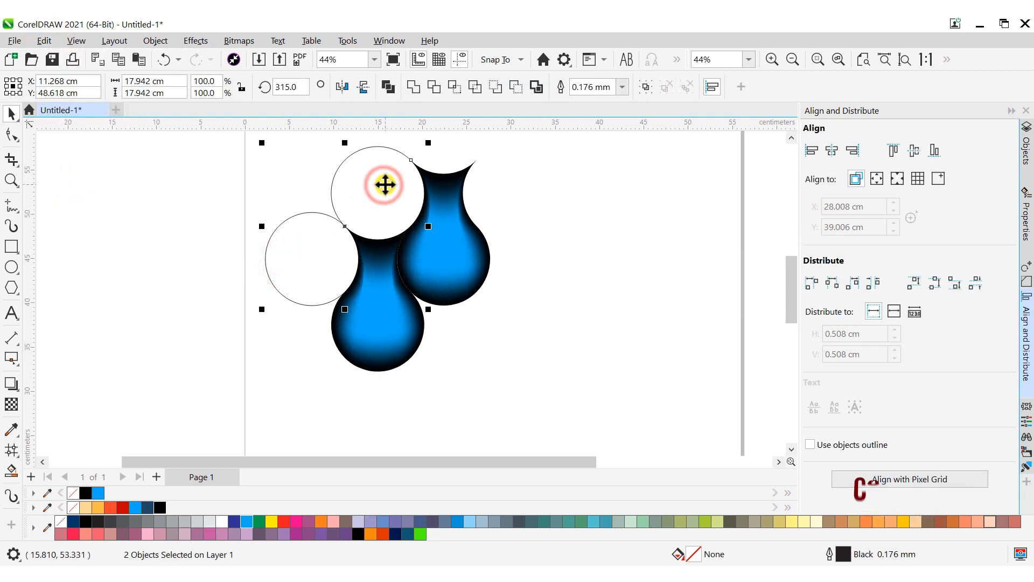
pyautogui.rightClick(383, 184)
pyautogui.click(439, 326)
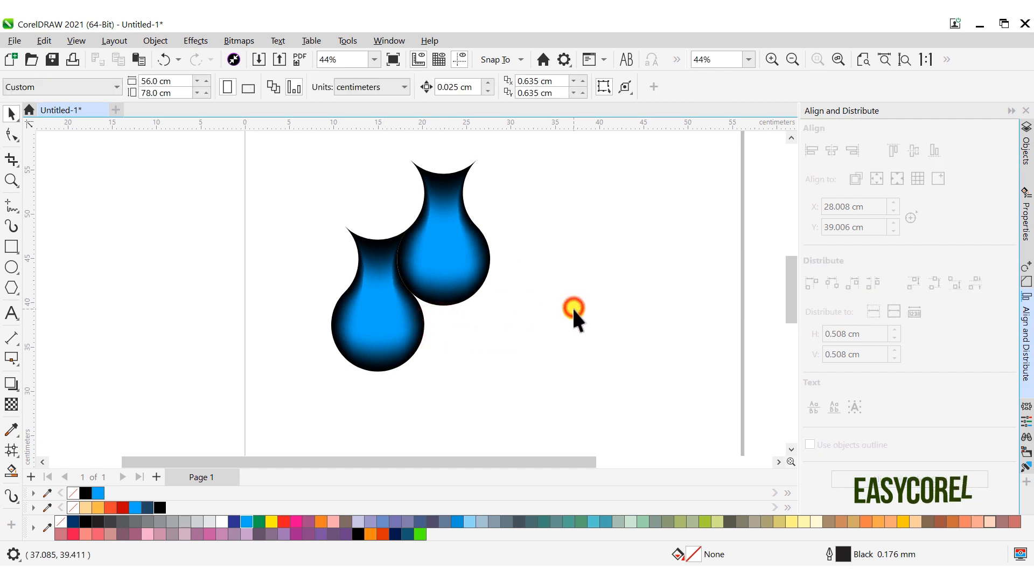
# - Select both drops, lock their proportions and set the overall width to 10 cm
pyautogui.moveTo(521, 381); pyautogui.dragTo(288, 141)
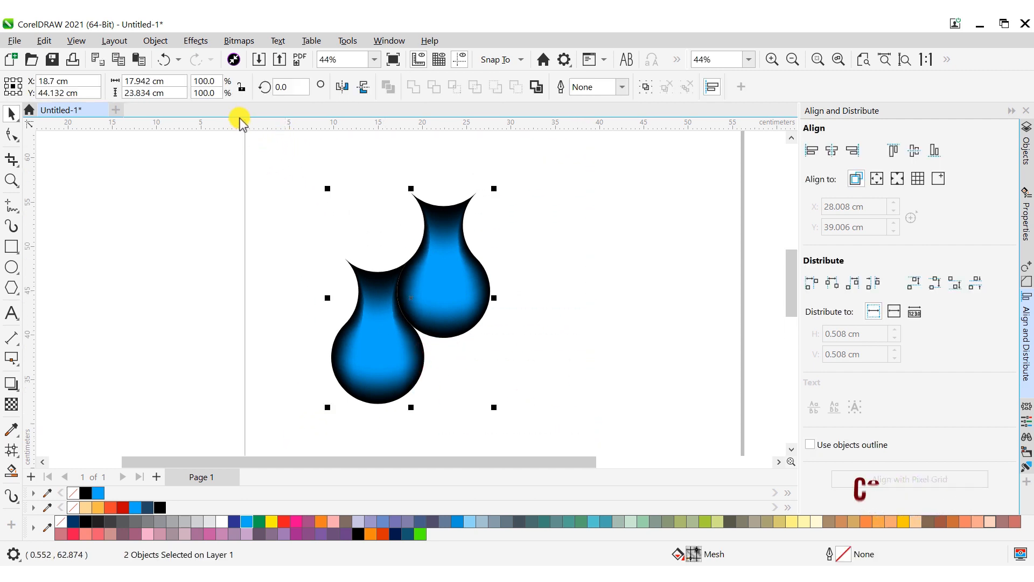
pyautogui.click(242, 86)
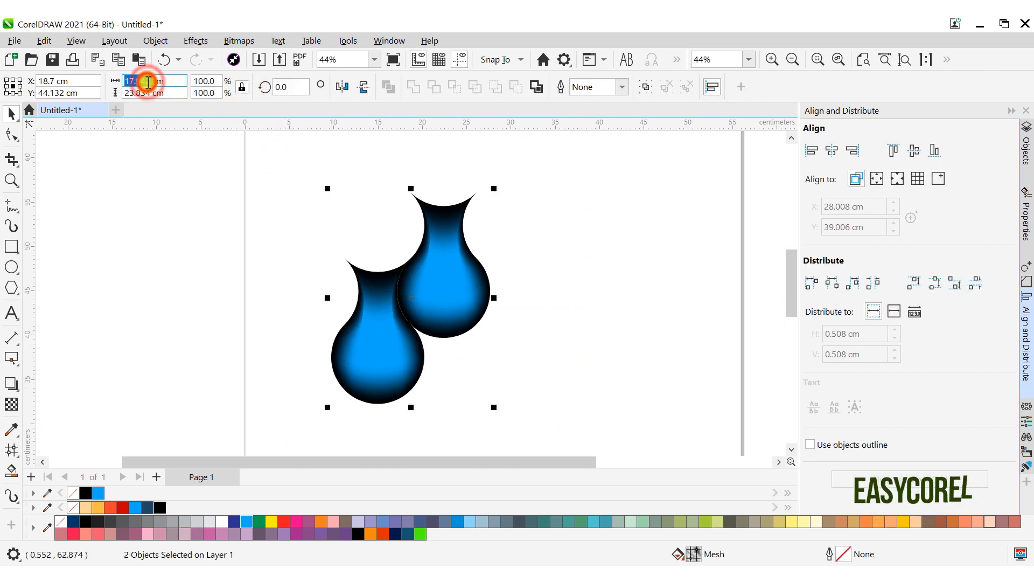
pyautogui.write('10')
pyautogui.press('Return')
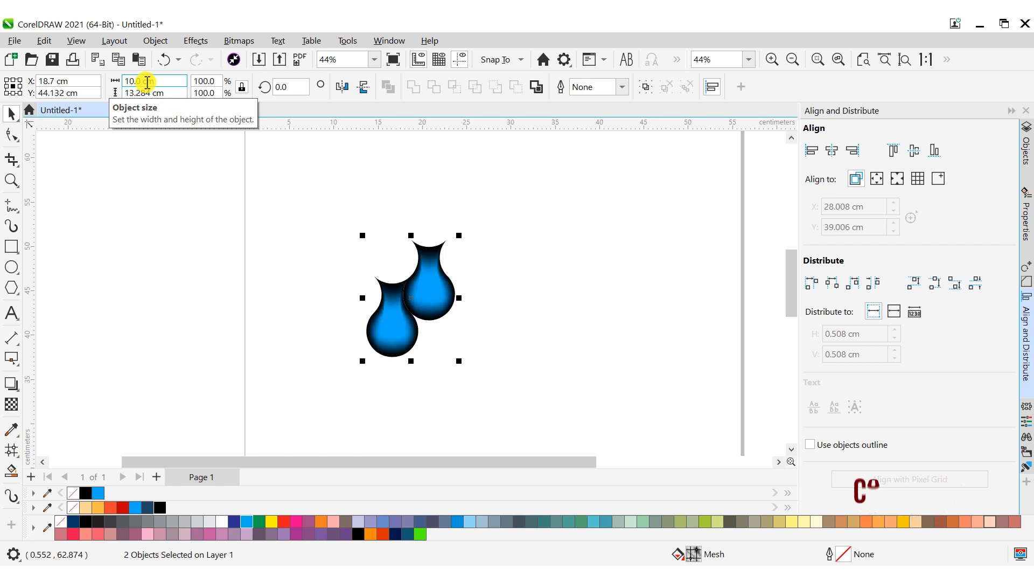
# - Move the pair of drops to the page's upper-left corner and place a copy directly below it
pyautogui.scroll(-4, 397, 285)
pyautogui.moveTo(407, 280); pyautogui.dragTo(370, 235)
pyautogui.scroll(4, 369, 167)
pyautogui.scroll(-1, 369, 235)
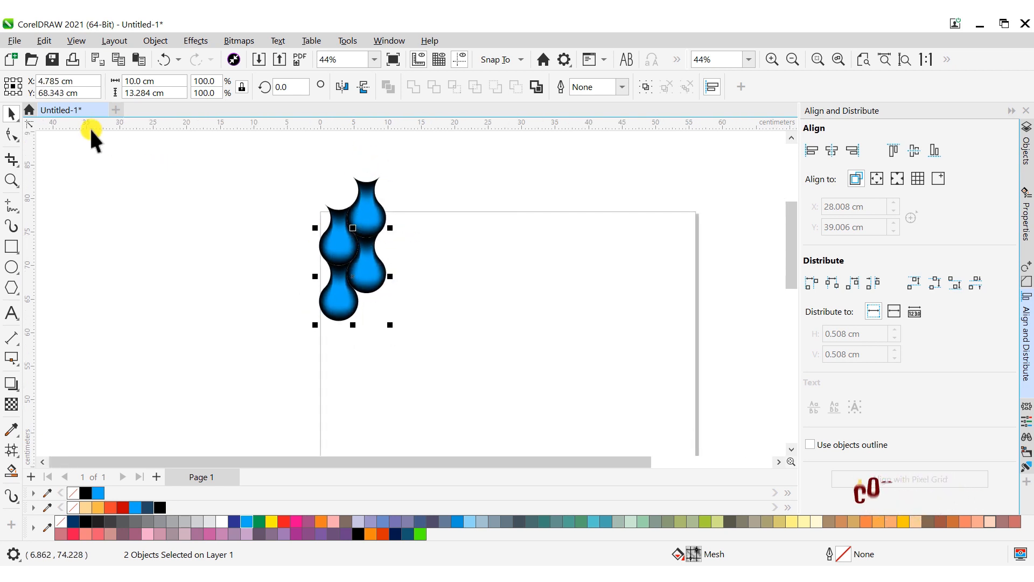
# - Repeat the duplication nine times to extend the column of drops down past the page's lower edge
pyautogui.click(44, 41)
pyautogui.click(58, 91)
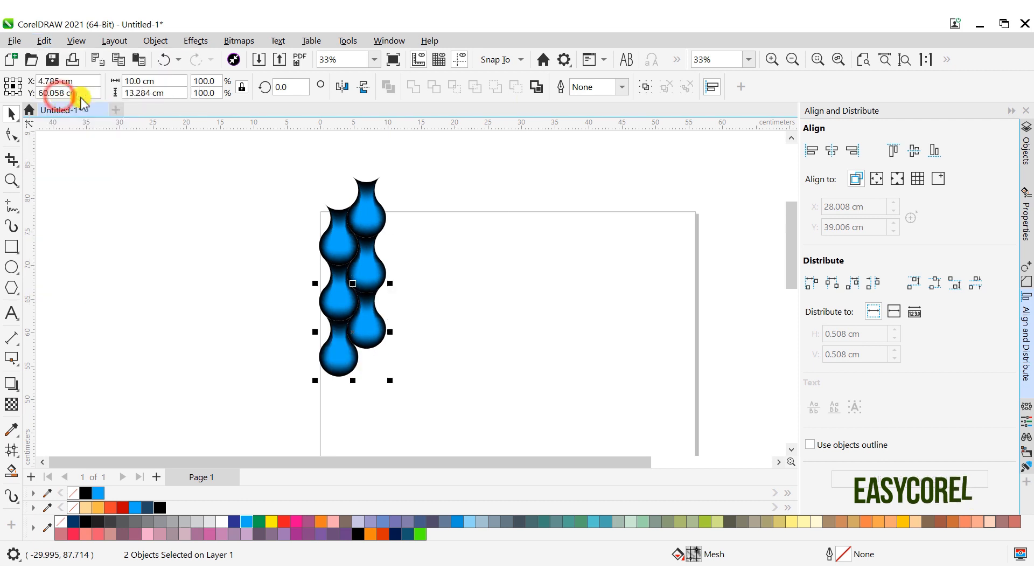
pyautogui.click(863, 60)
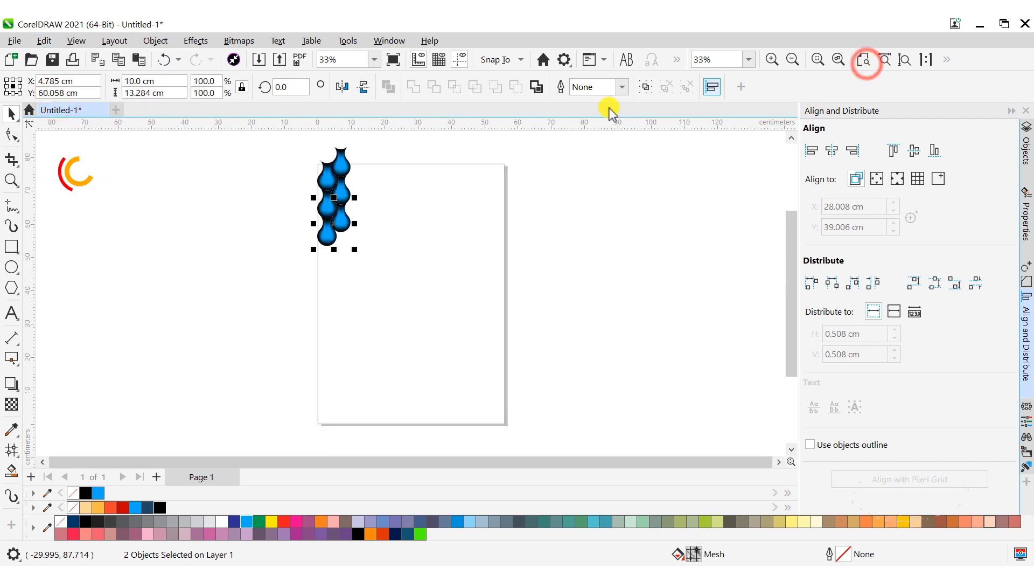
pyautogui.click(44, 41)
pyautogui.click(58, 92)
pyautogui.click(43, 41)
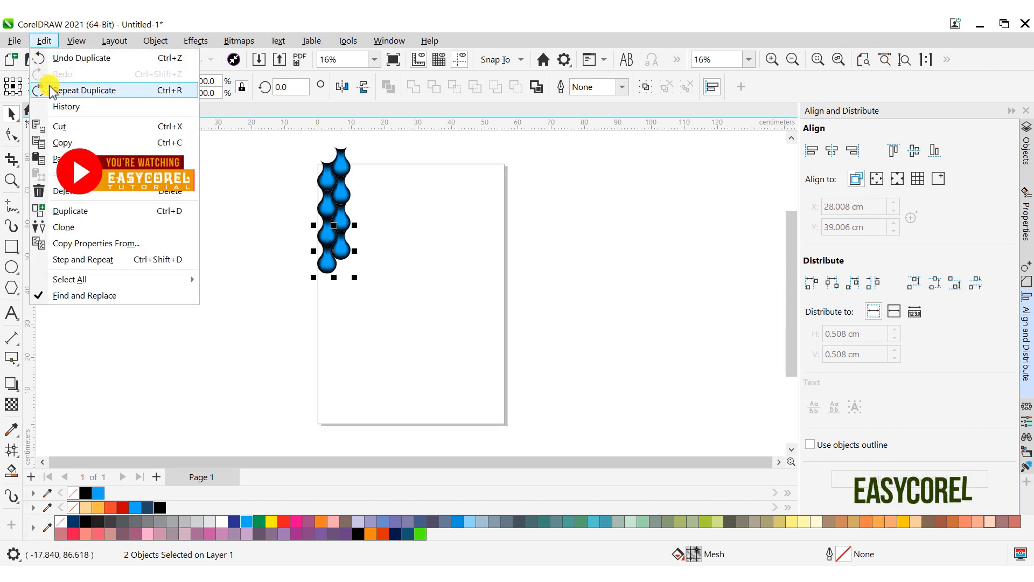
pyautogui.click(47, 90)
pyautogui.click(44, 41)
pyautogui.click(47, 90)
pyautogui.click(44, 41)
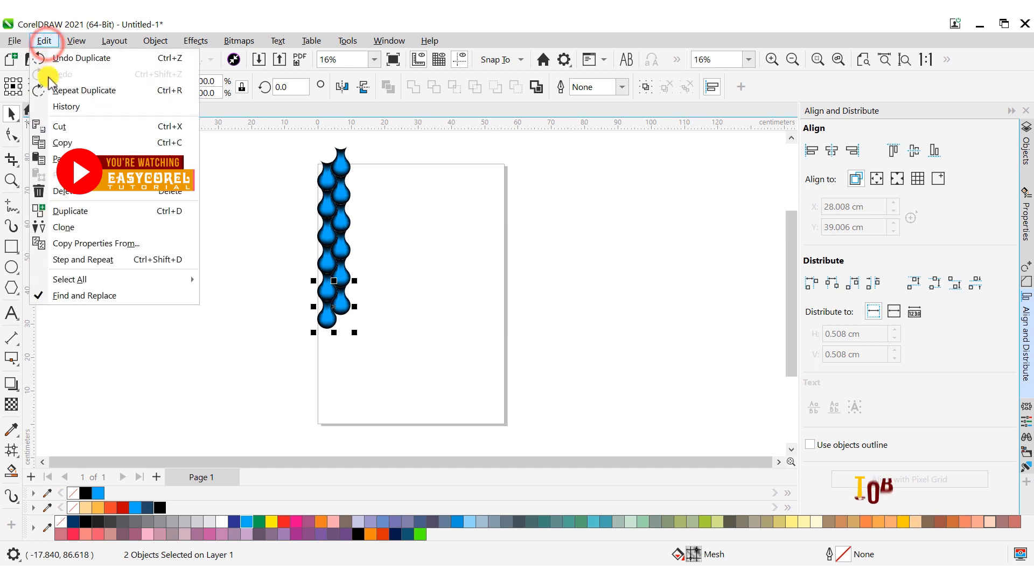
pyautogui.click(48, 90)
pyautogui.click(43, 41)
pyautogui.click(47, 90)
pyautogui.click(44, 41)
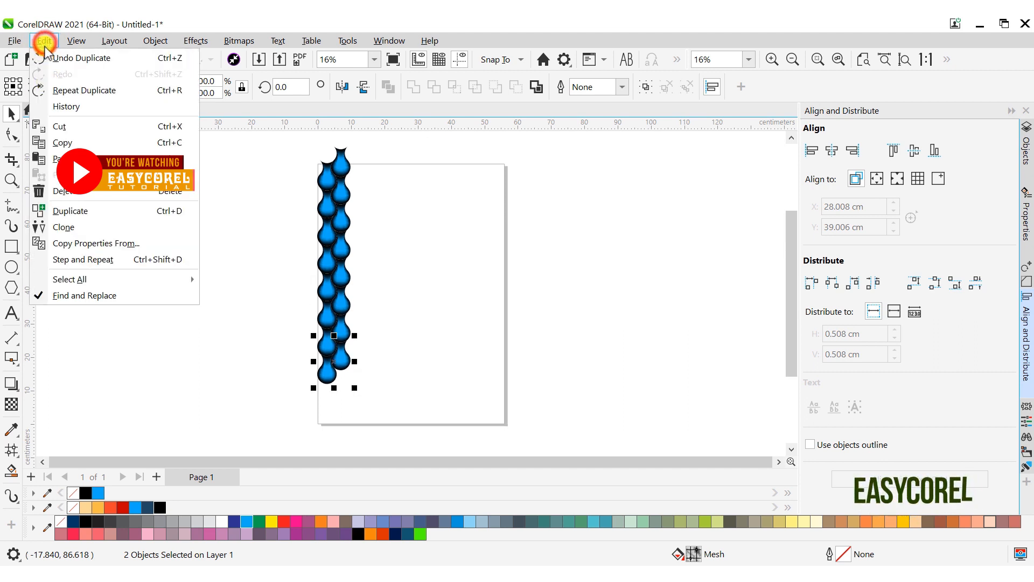
pyautogui.click(47, 90)
pyautogui.click(43, 41)
pyautogui.click(47, 91)
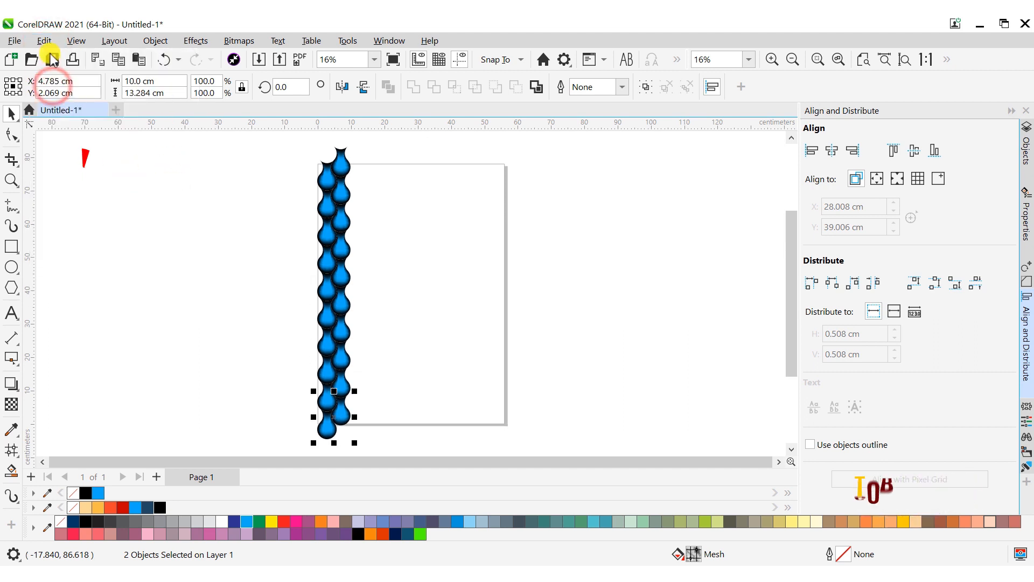
pyautogui.click(44, 41)
pyautogui.click(54, 90)
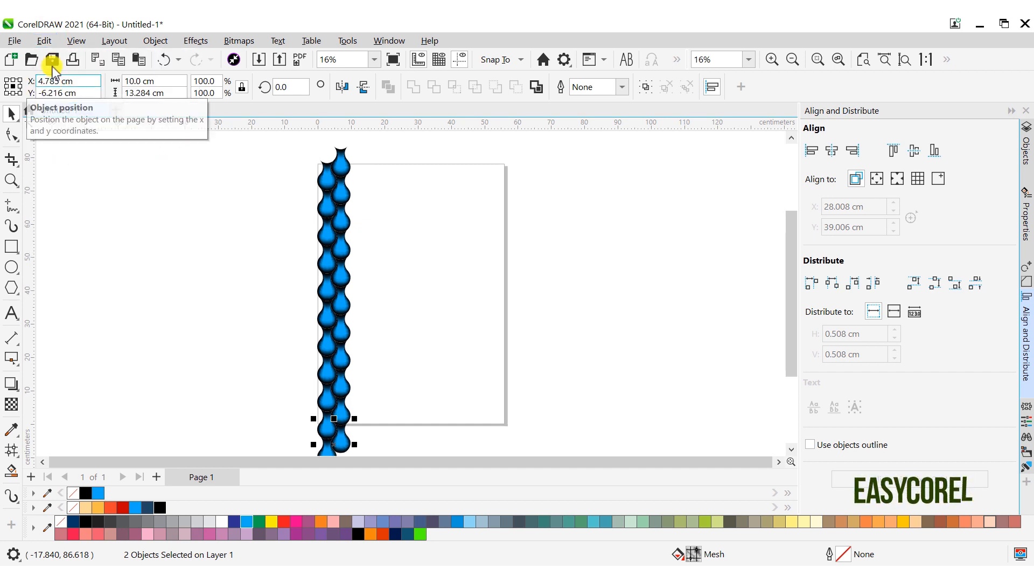
# - Select the whole column of drops and place a copy interlocking on its right side, about 8.28 cm away
pyautogui.scroll(-1, 275, 169)
pyautogui.moveTo(272, 133); pyautogui.dragTo(365, 323)
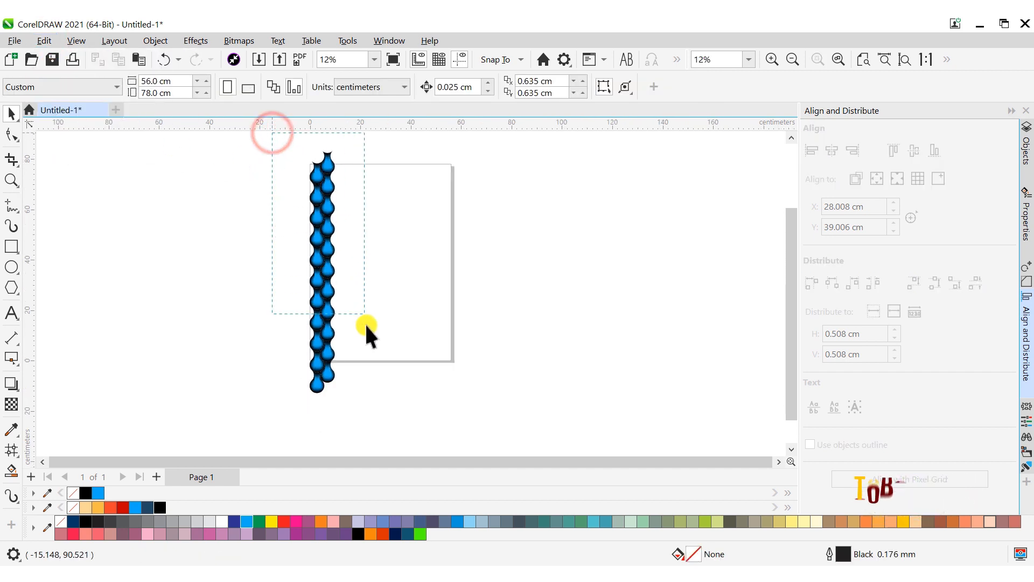
pyautogui.scroll(2, 333, 191)
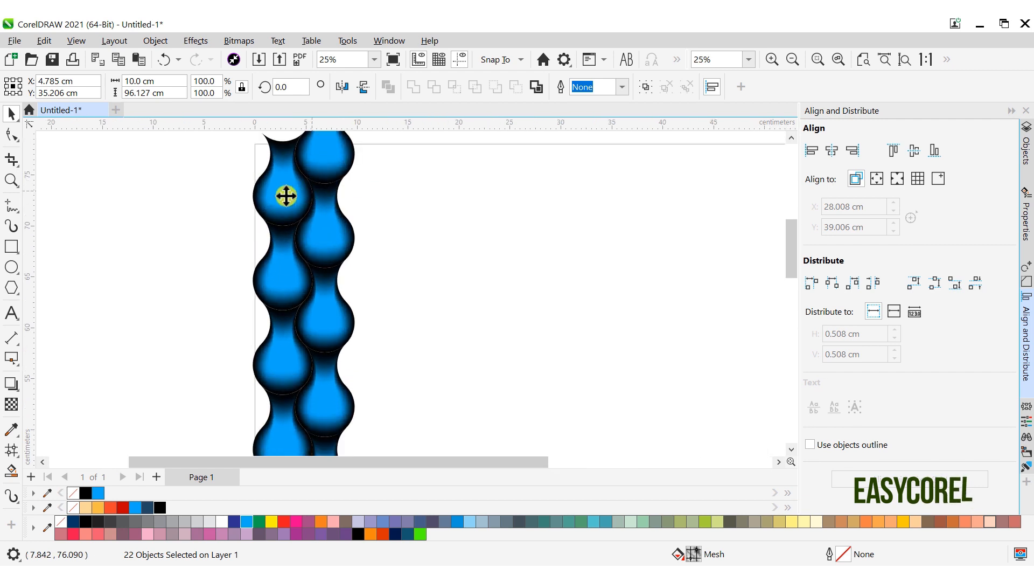
pyautogui.moveTo(253, 194); pyautogui.dragTo(337, 201)
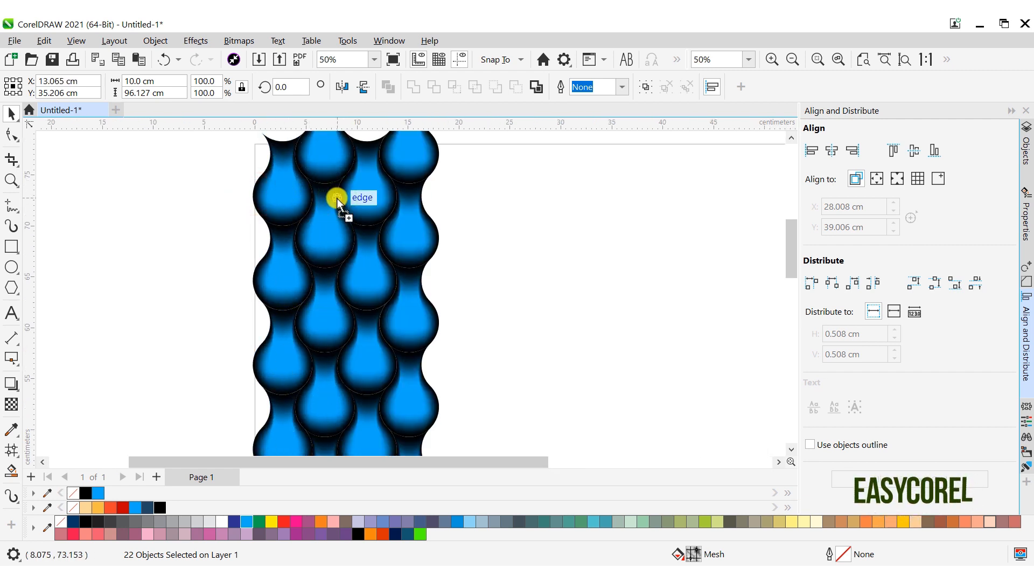
pyautogui.scroll(2, 335, 199)
# - Repeat the duplication of the drop column six times to extend the pattern past the page's right edge
pyautogui.scroll(-5, 334, 198)
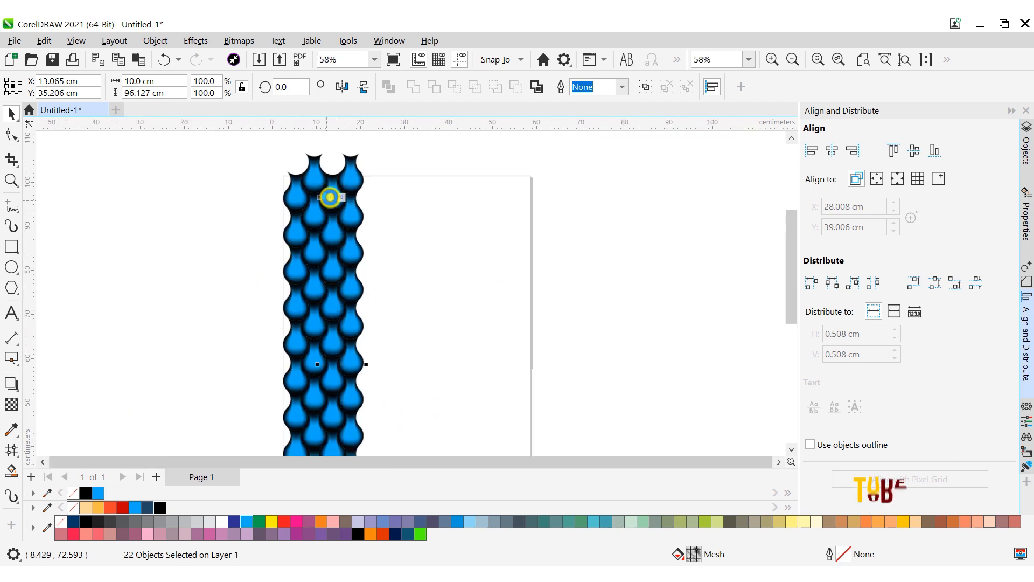
pyautogui.click(44, 41)
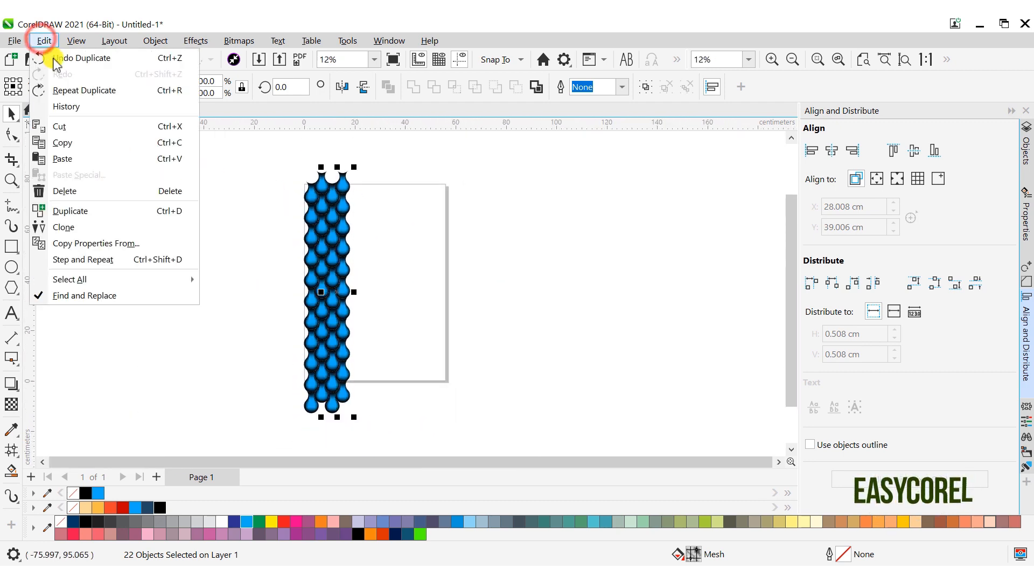
pyautogui.click(68, 92)
pyautogui.click(47, 40)
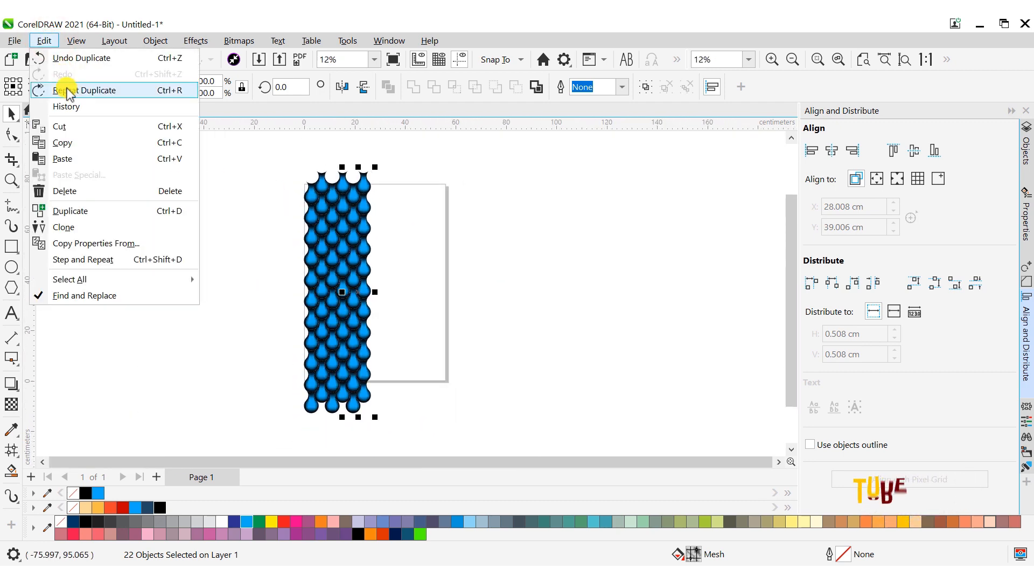
pyautogui.click(67, 90)
pyautogui.click(45, 41)
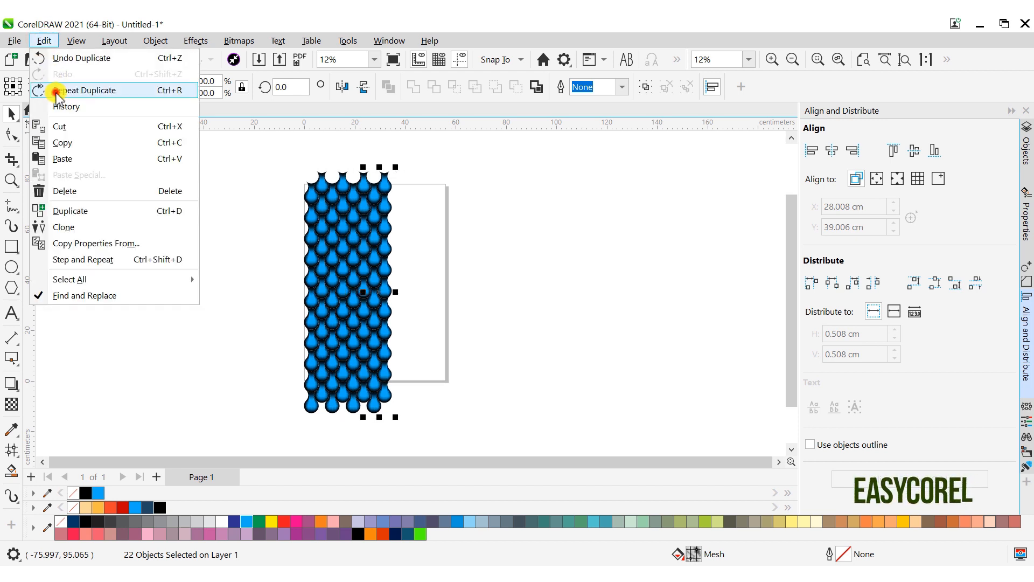
pyautogui.click(54, 90)
pyautogui.click(45, 41)
pyautogui.click(54, 88)
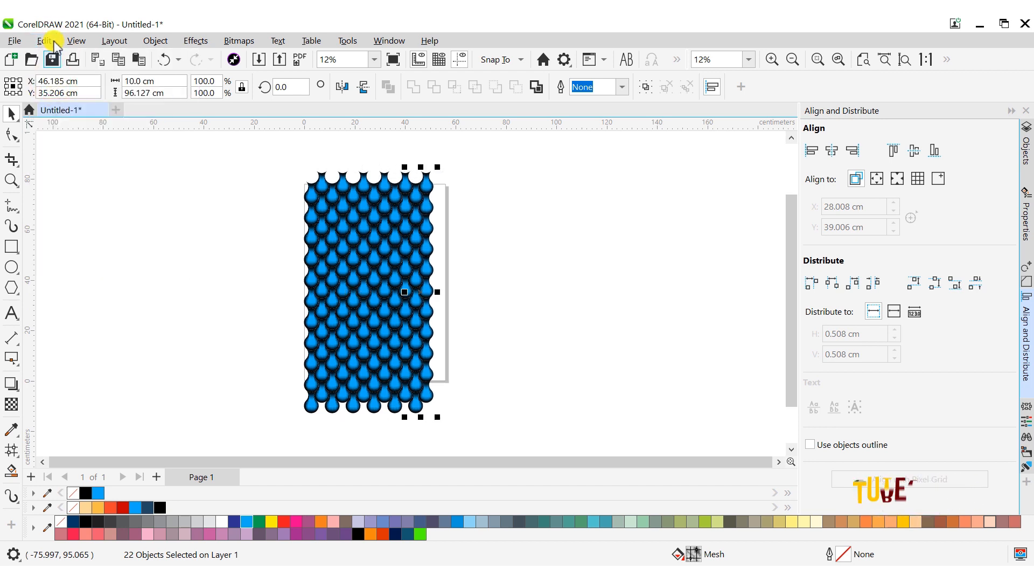
pyautogui.click(47, 41)
pyautogui.click(54, 89)
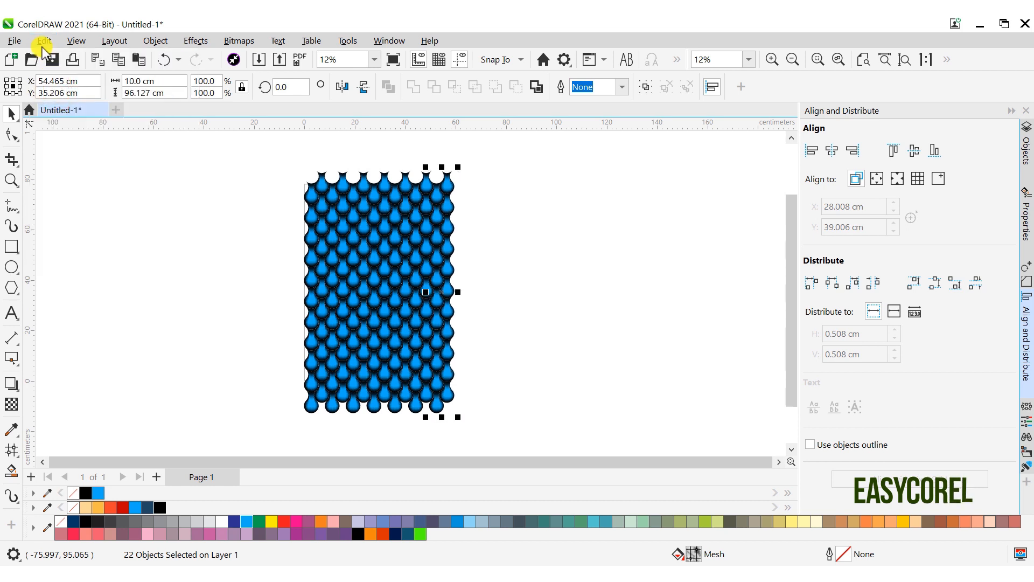
pyautogui.click(44, 42)
pyautogui.click(53, 90)
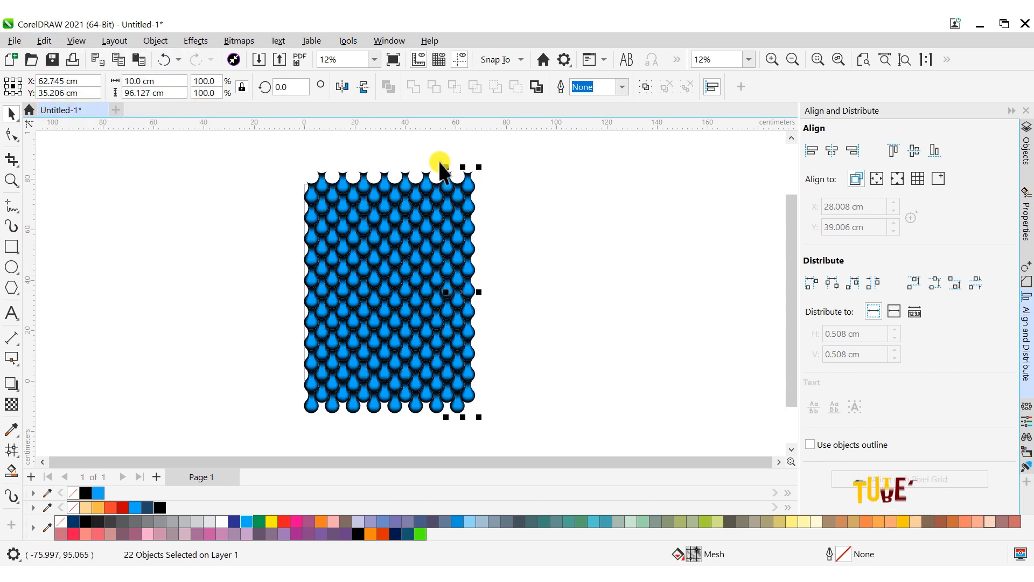
# - Pull the surplus outermost single column of drops off the pattern's right side and delete it
pyautogui.moveTo(463, 143); pyautogui.dragTo(536, 433)
pyautogui.moveTo(468, 289); pyautogui.dragTo(535, 277)
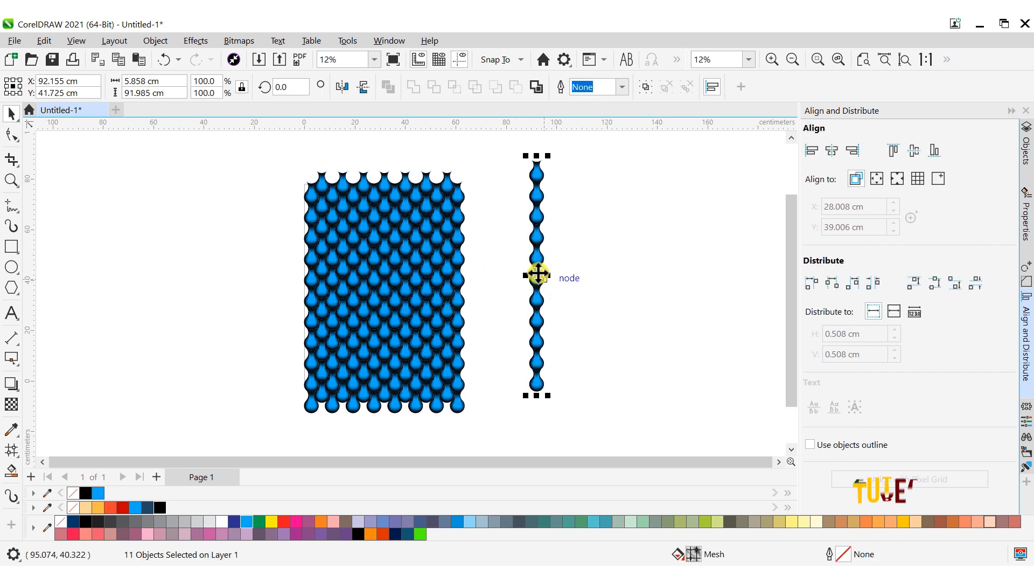
pyautogui.rightClick(537, 276)
pyautogui.click(587, 330)
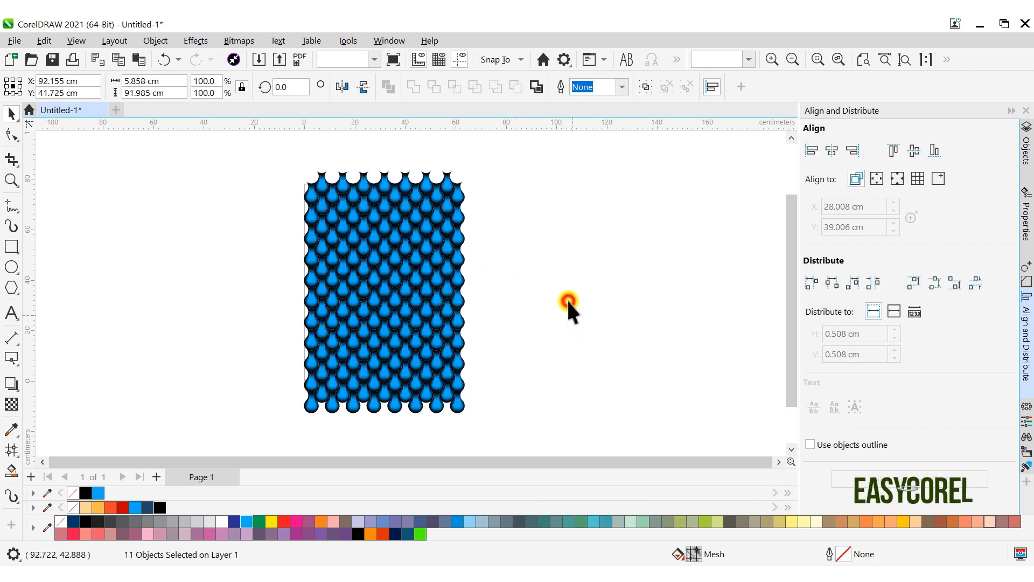
# - Group all the drops and centre the group horizontally and vertically on the page
pyautogui.moveTo(509, 427); pyautogui.dragTo(510, 426)
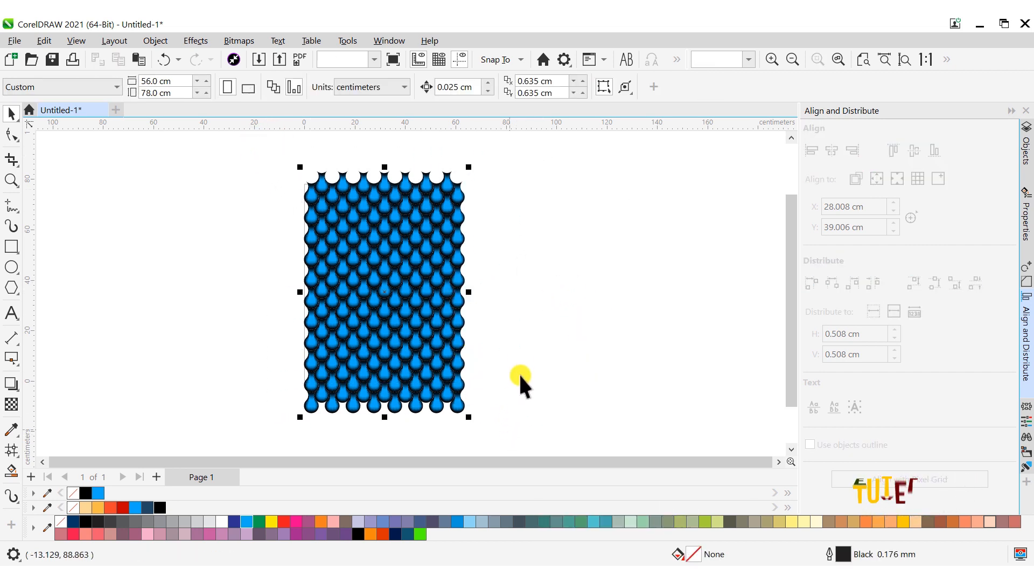
pyautogui.click(646, 86)
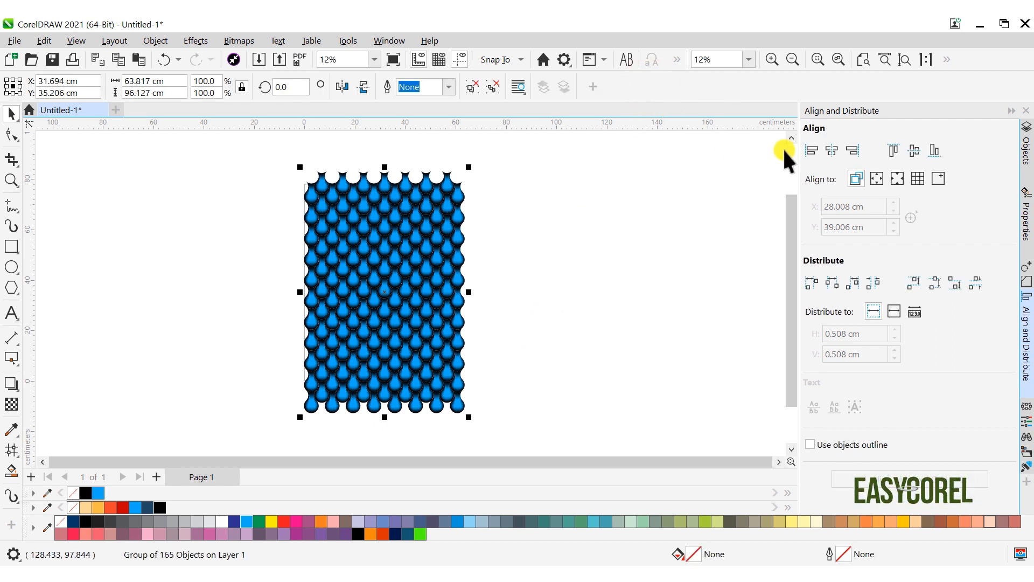
pyautogui.click(877, 180)
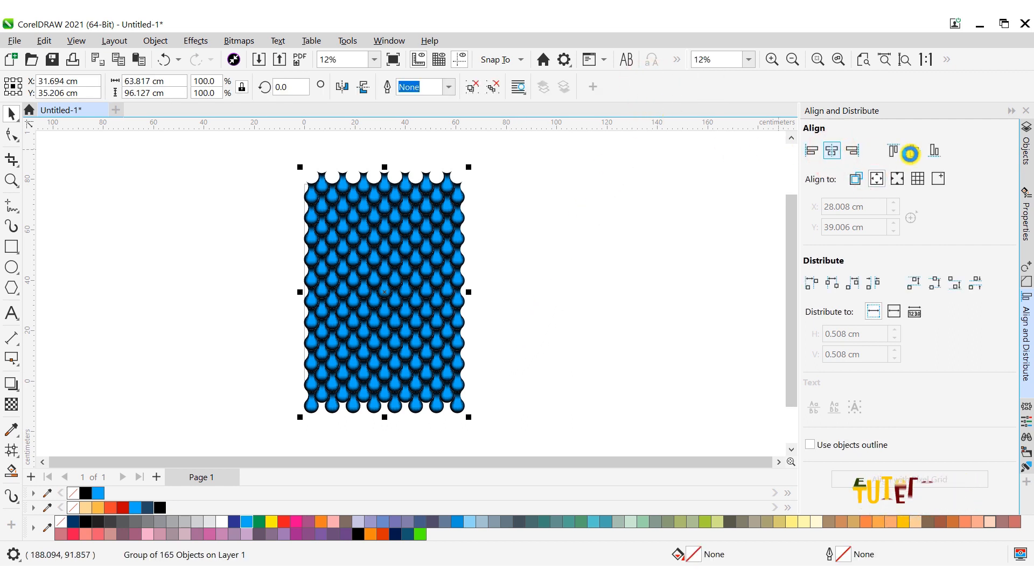
pyautogui.click(911, 154)
pyautogui.click(562, 238)
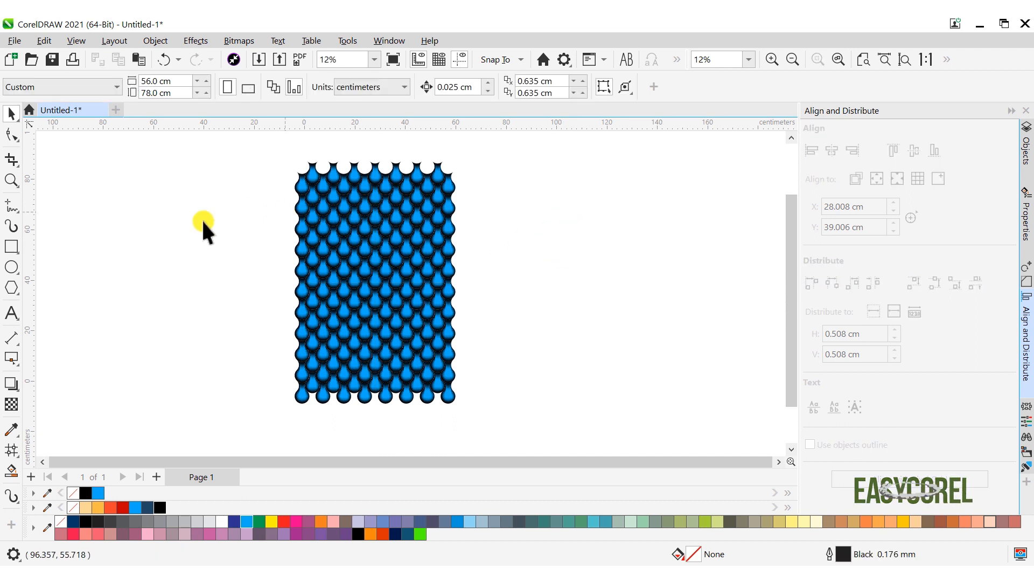
# - Draw a rectangle beside the pattern, unlock its proportions and size it to 56 cm wide by 78 cm high
pyautogui.click(12, 246)
pyautogui.moveTo(157, 180)
pyautogui.mouseDown()
pyautogui.moveTo(219, 249)
pyautogui.moveTo(271, 356)
pyautogui.mouseUp()
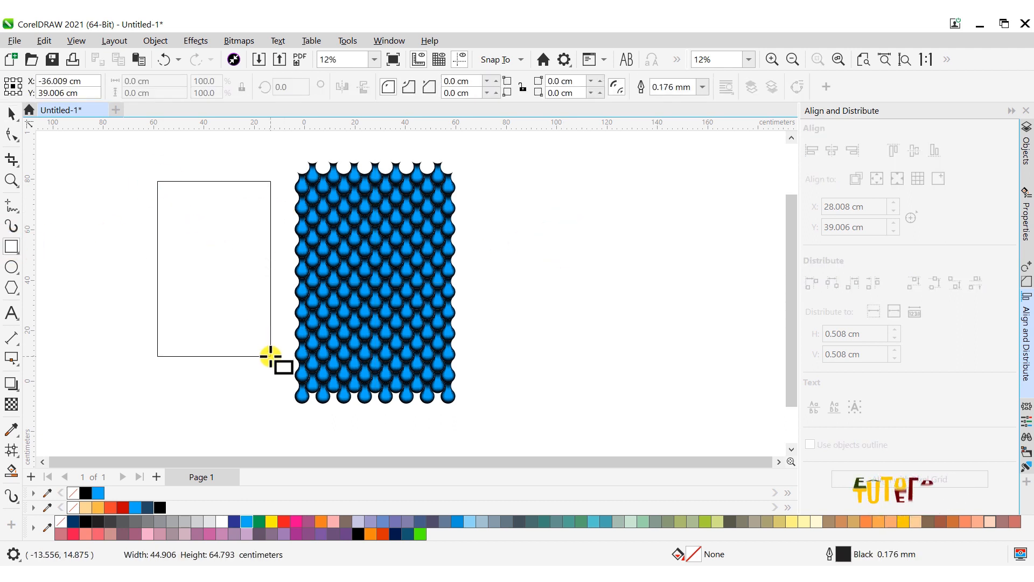
pyautogui.click(242, 86)
pyautogui.doubleClick(138, 81)
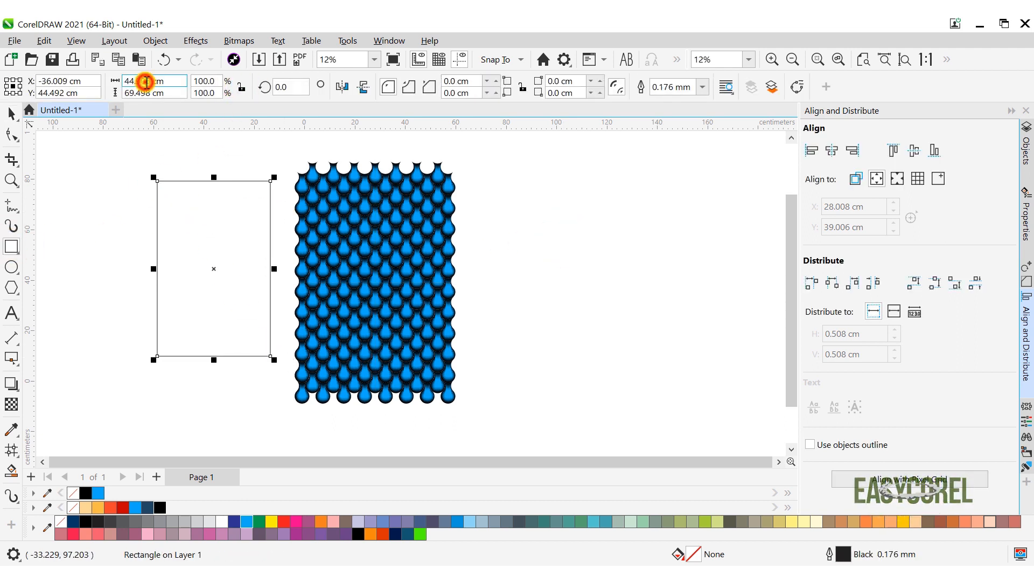
pyautogui.doubleClick(136, 92)
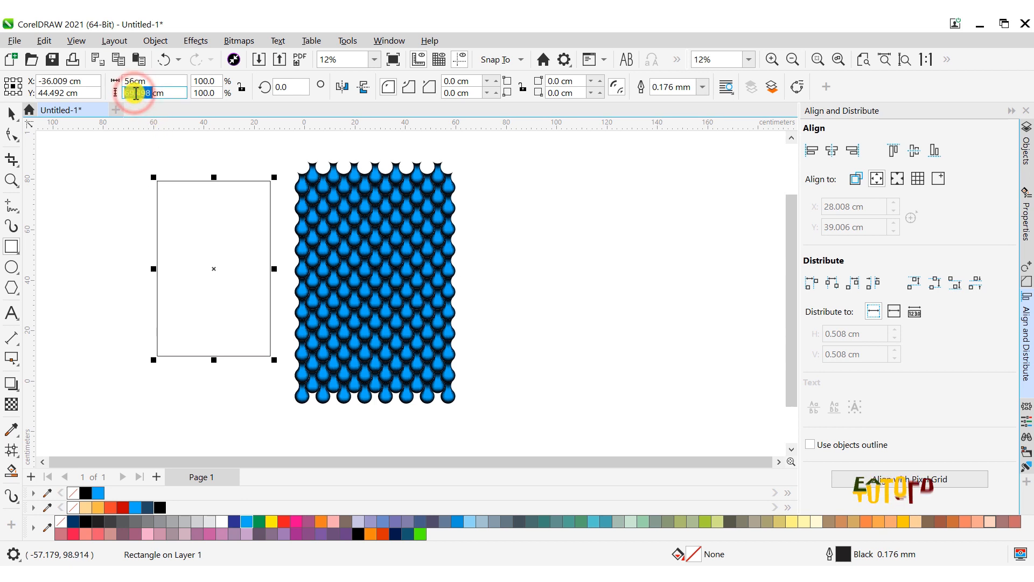
pyautogui.write('78')
pyautogui.press('Return')
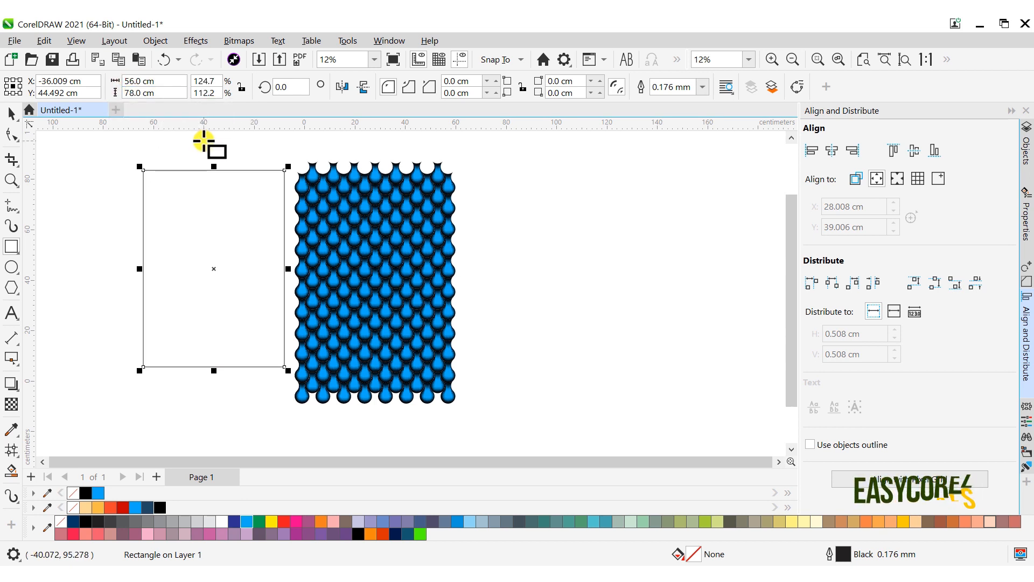
# - Centre the rectangle on the page in both directions and fill it with black
pyautogui.click(833, 150)
pyautogui.click(914, 150)
pyautogui.click(12, 113)
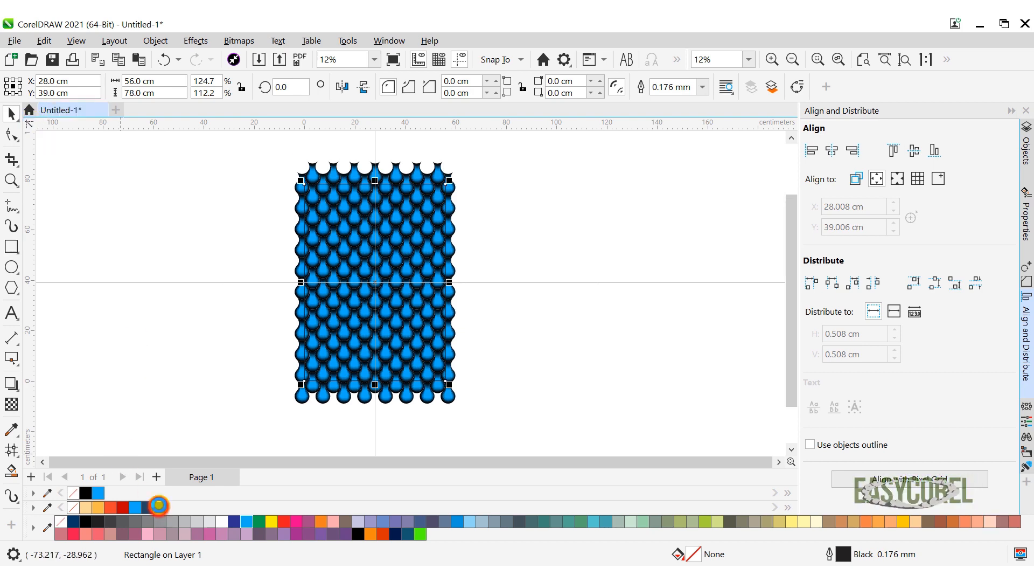
pyautogui.click(159, 506)
pyautogui.click(193, 323)
# - PowerClip the group of drops inside the black rectangle
pyautogui.scroll(2, 433, 172)
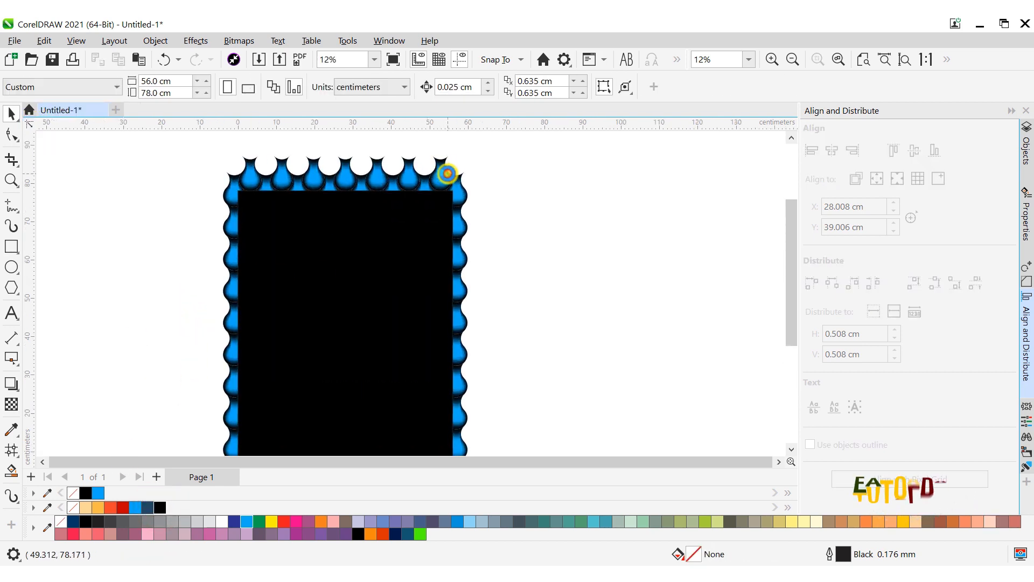
pyautogui.click(447, 171)
pyautogui.rightClick(449, 168)
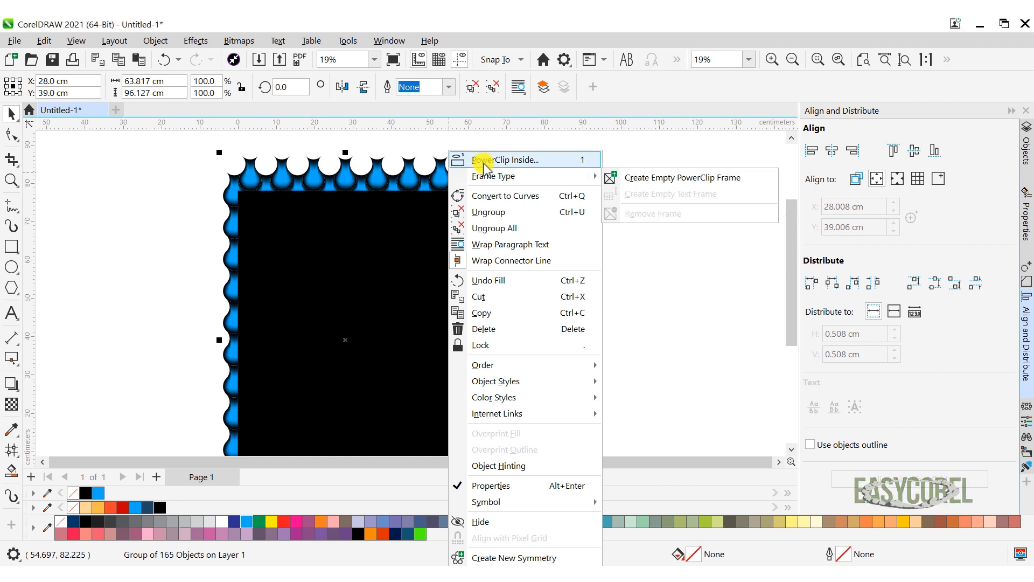
pyautogui.click(486, 161)
pyautogui.click(369, 226)
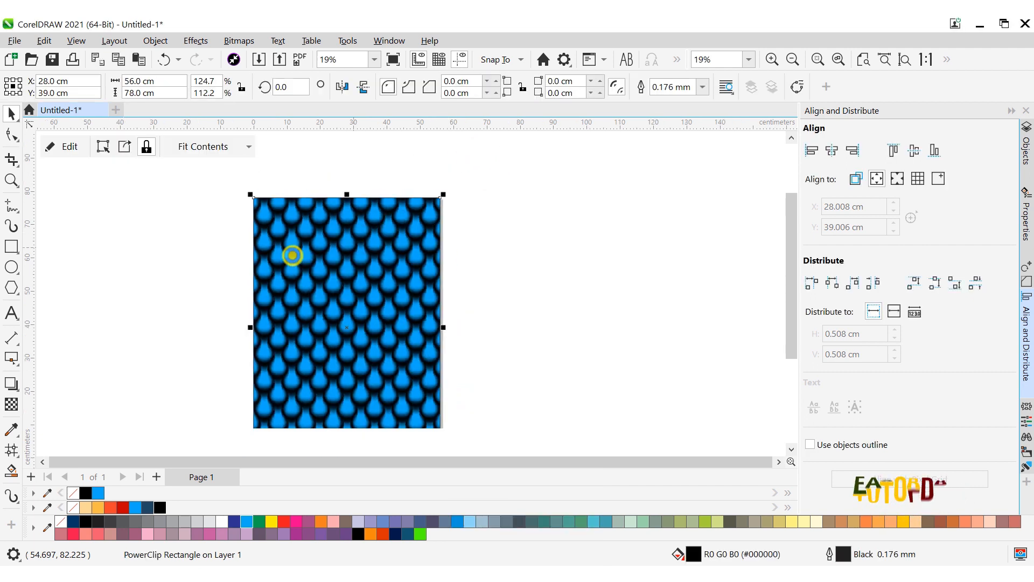
pyautogui.click(173, 270)
# - Add a vertical guideline and centre it horizontally on the page
pyautogui.moveTo(31, 267); pyautogui.dragTo(192, 280)
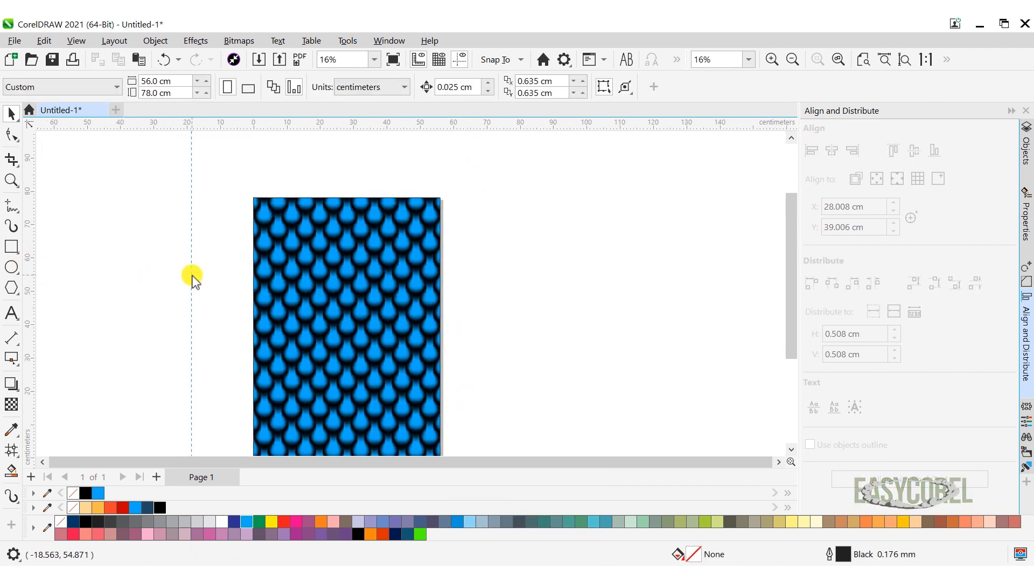
pyautogui.click(833, 150)
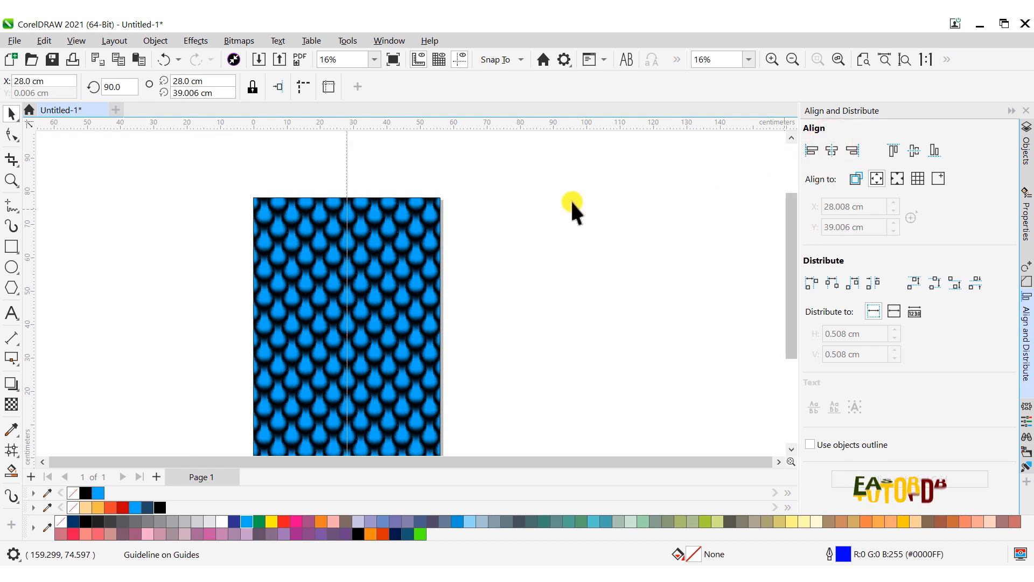
pyautogui.click(545, 198)
# - Open the PowerClip rectangle's contents for editing and ungroup the drops inside
pyautogui.click(405, 217)
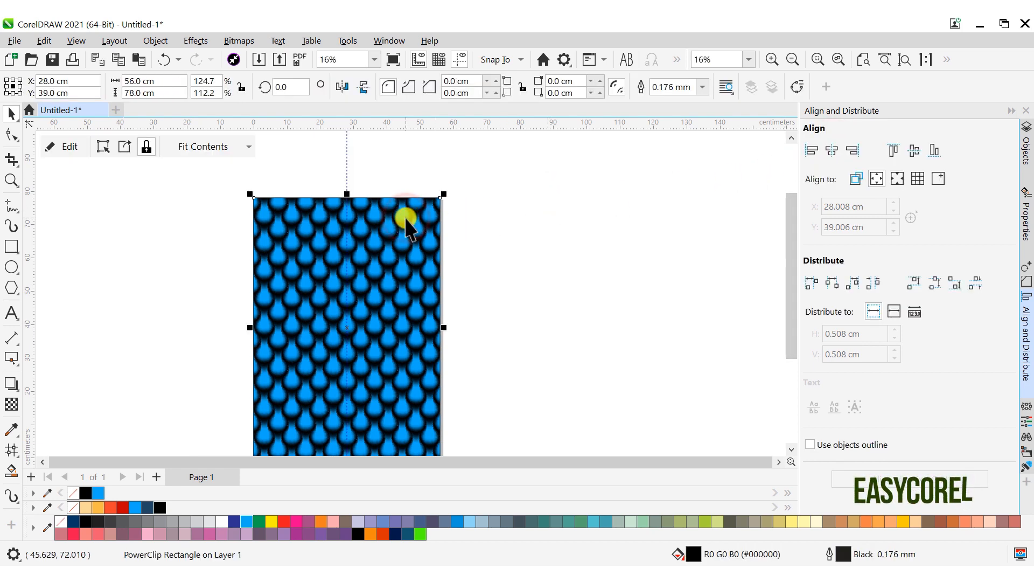
pyautogui.click(77, 155)
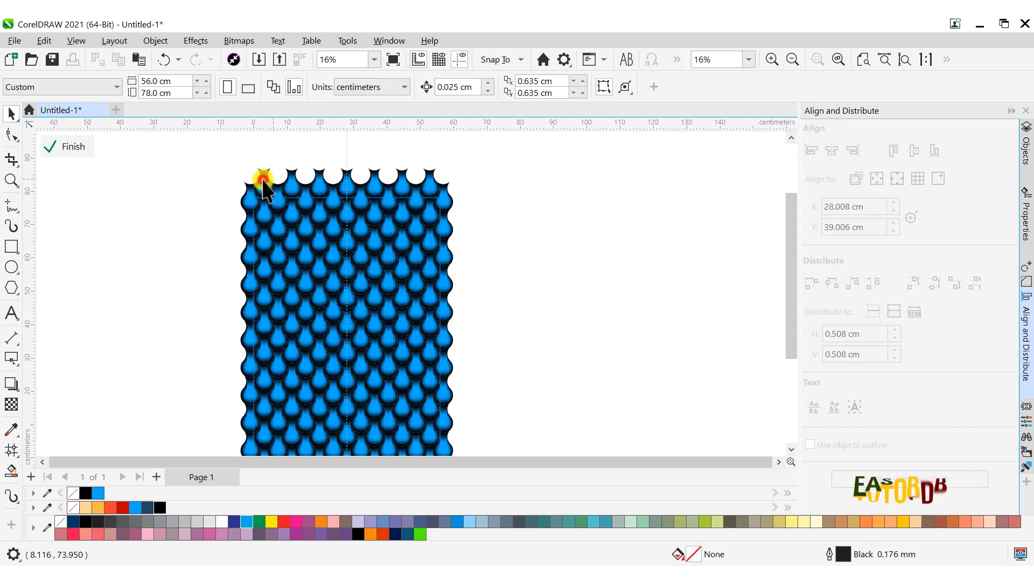
pyautogui.click(263, 180)
pyautogui.click(472, 86)
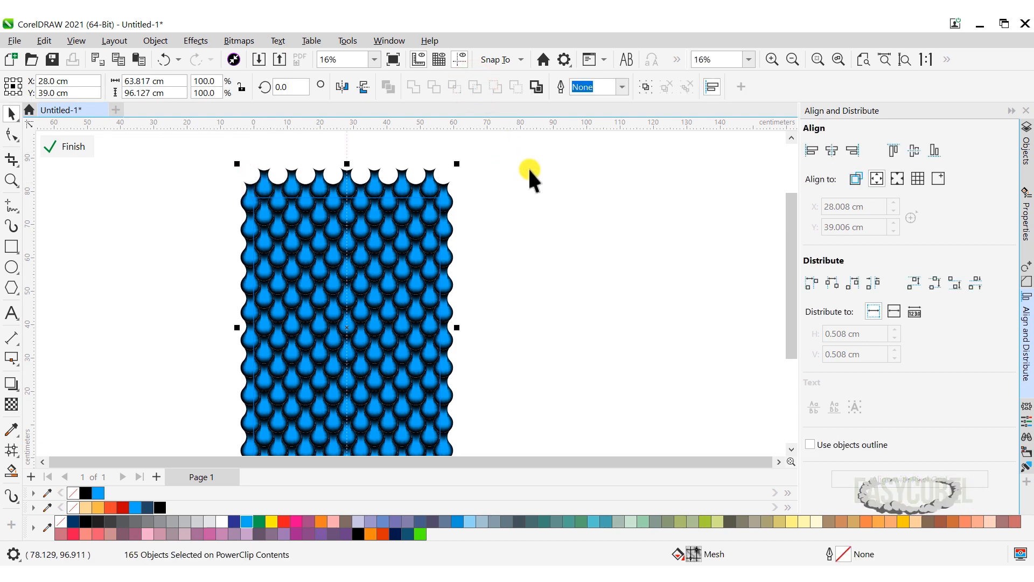
pyautogui.click(561, 215)
pyautogui.scroll(2, 305, 248)
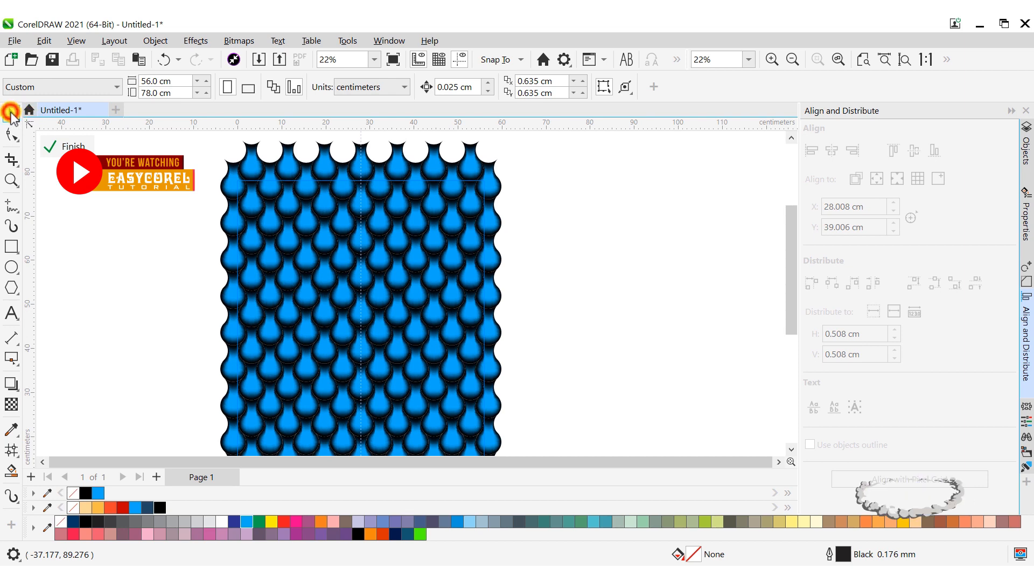
# - Select the drops in the pattern's upper-left area with a Freehand Pick outline reaching just past the centre guideline
pyautogui.click(11, 113)
pyautogui.click(38, 132)
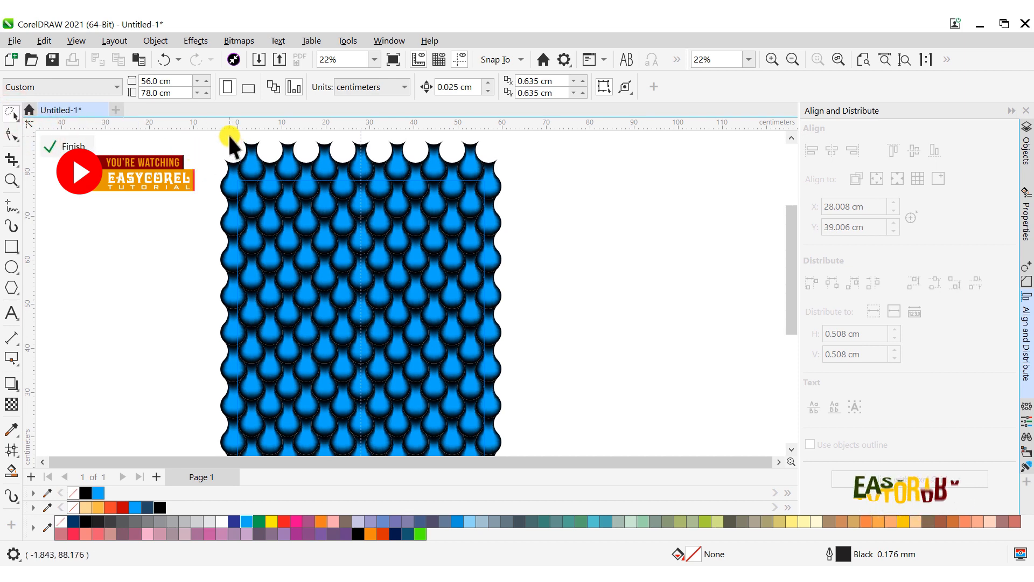
pyautogui.moveTo(230, 138)
pyautogui.mouseDown()
pyautogui.moveTo(308, 208)
pyautogui.moveTo(376, 286)
pyautogui.moveTo(384, 313)
pyautogui.mouseUp()
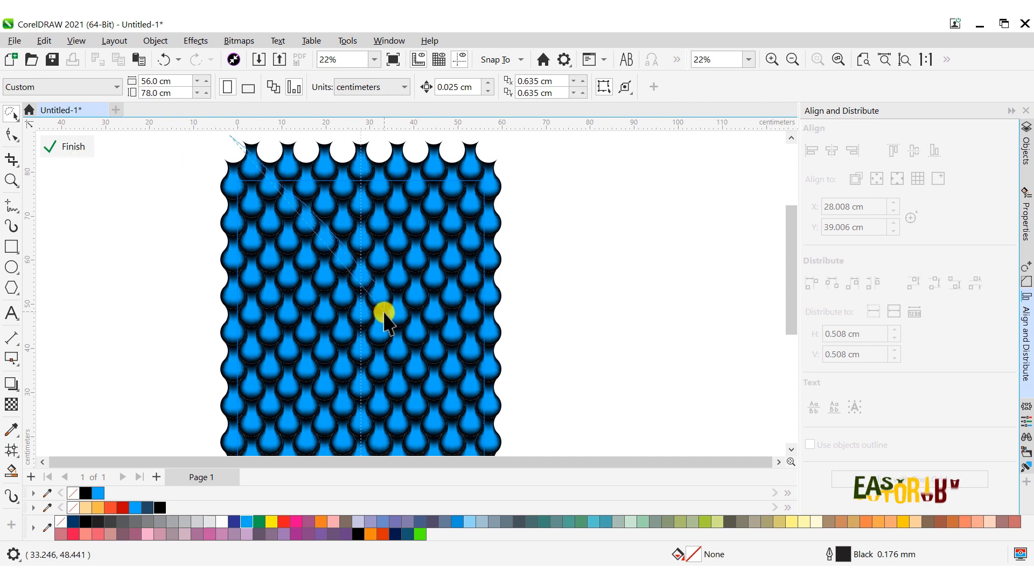
pyautogui.moveTo(380, 371)
pyautogui.mouseDown()
pyautogui.moveTo(342, 370)
pyautogui.moveTo(269, 296)
pyautogui.mouseUp()
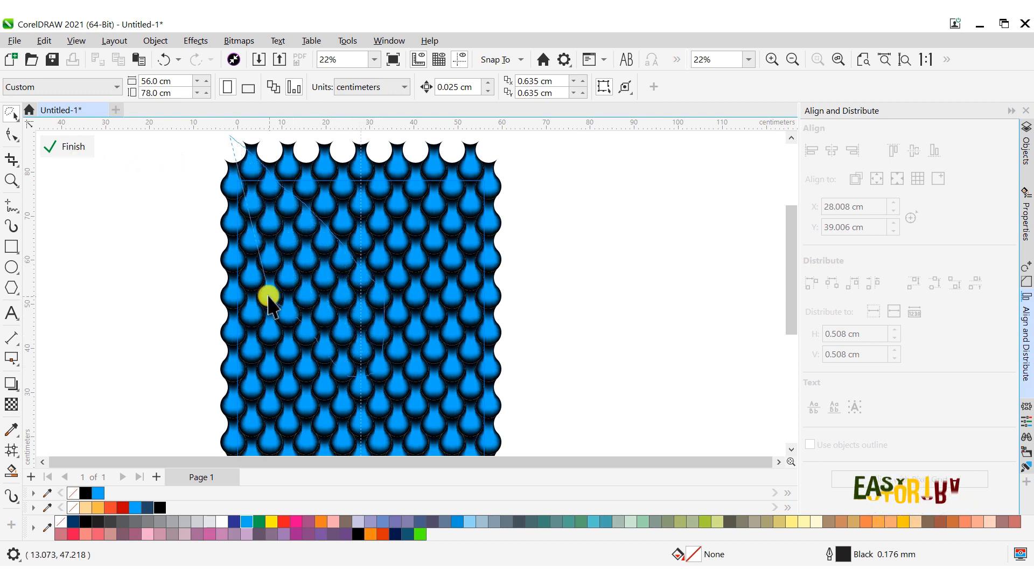
pyautogui.moveTo(235, 261); pyautogui.dragTo(201, 229)
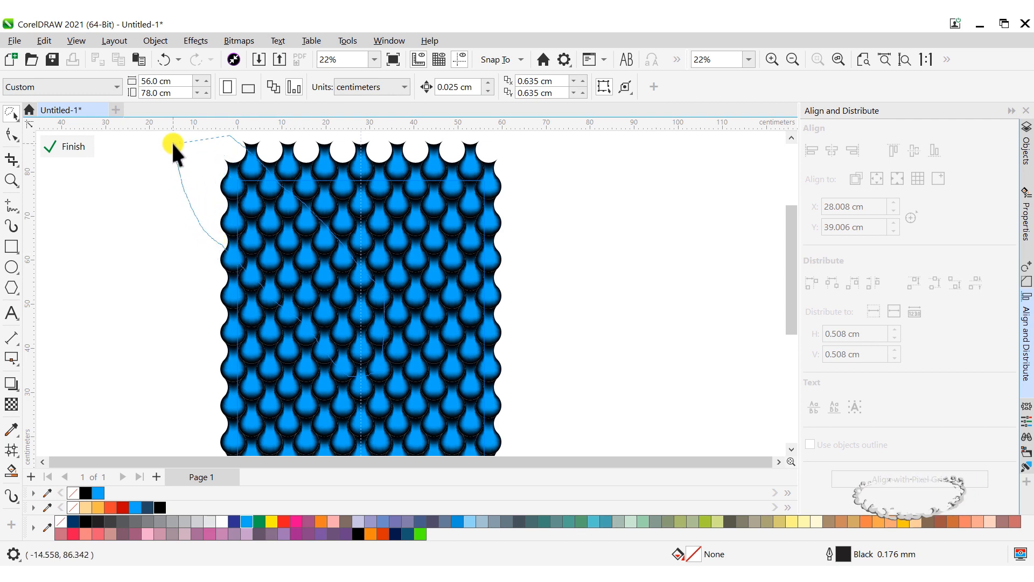
pyautogui.moveTo(171, 141); pyautogui.dragTo(172, 142)
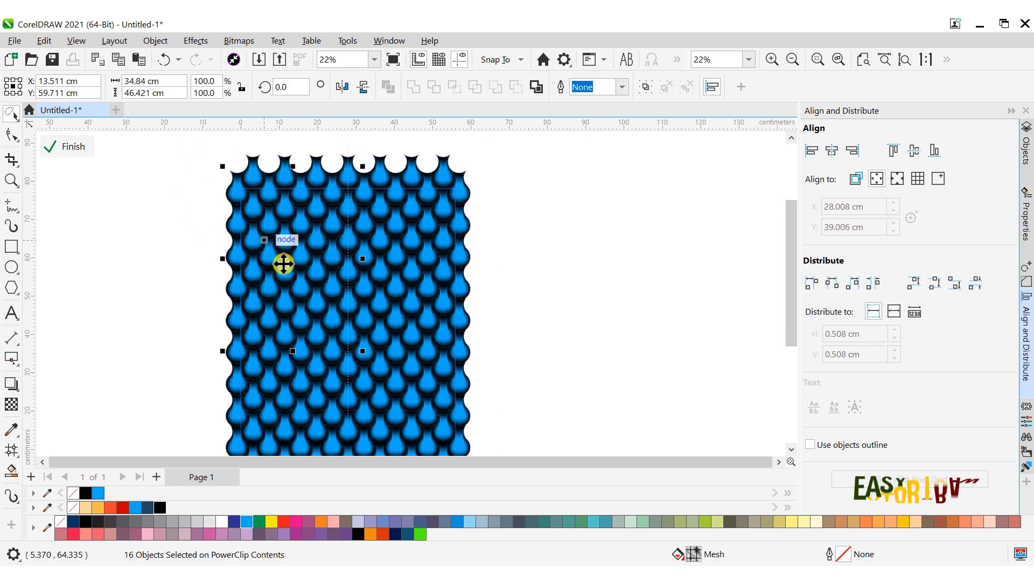
pyautogui.scroll(-3, 283, 264)
pyautogui.moveTo(289, 266); pyautogui.dragTo(158, 232)
pyautogui.hotkey('ctrl', 'z')
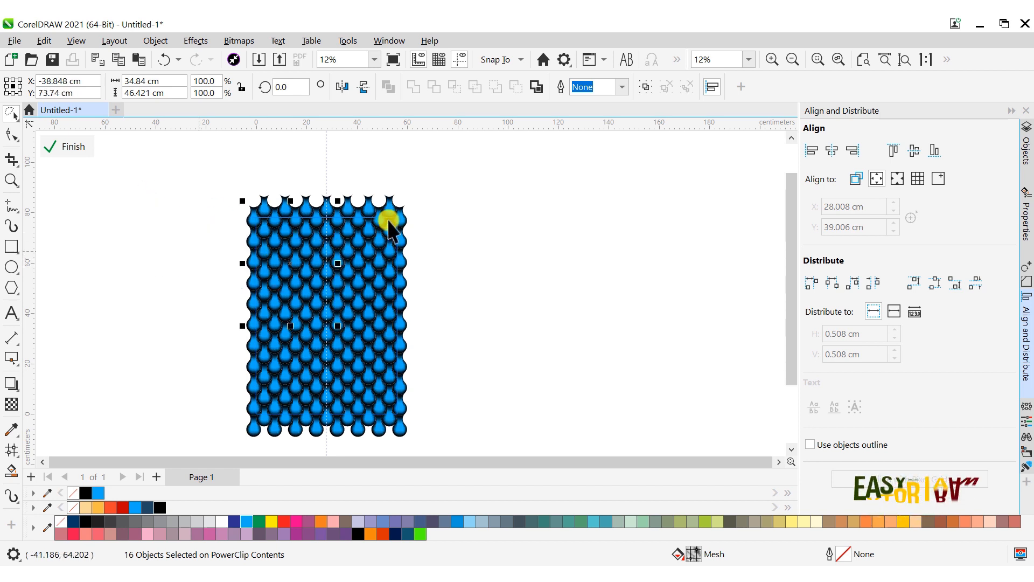
# - Group the selected drops in the pattern's upper-left area
pyautogui.hotkey('ctrl', 'g')
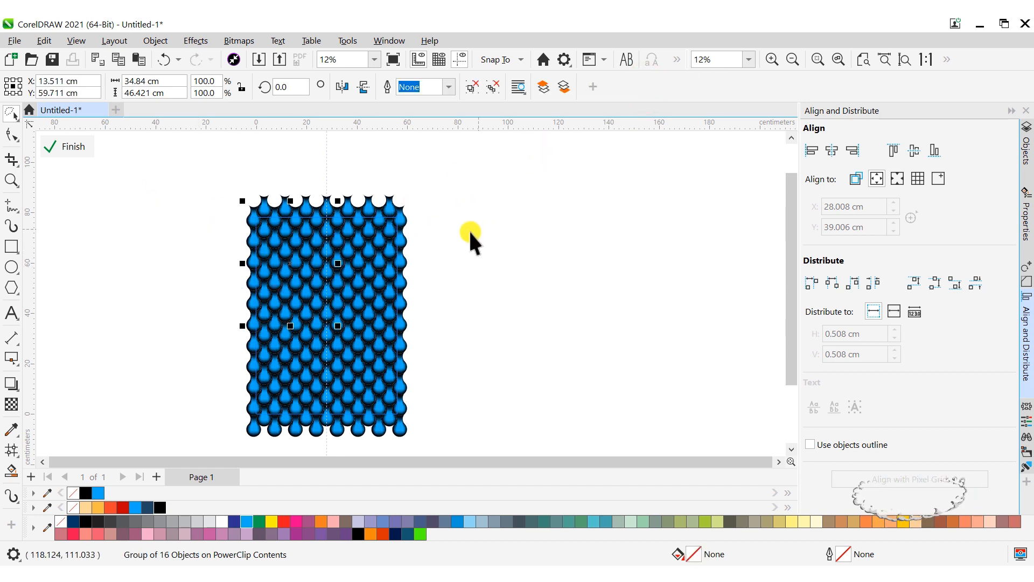
pyautogui.scroll(3, 326, 237)
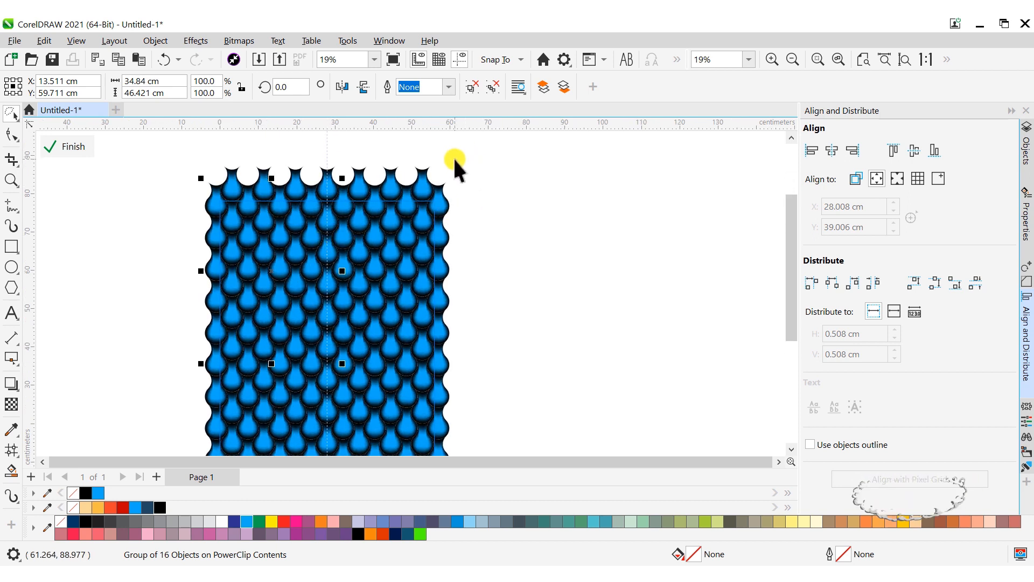
# - Select a diagonal band of drops in the pattern's upper-right area with a Freehand Pick outline reaching from the corner to the centre guideline
pyautogui.moveTo(454, 160); pyautogui.dragTo(409, 196)
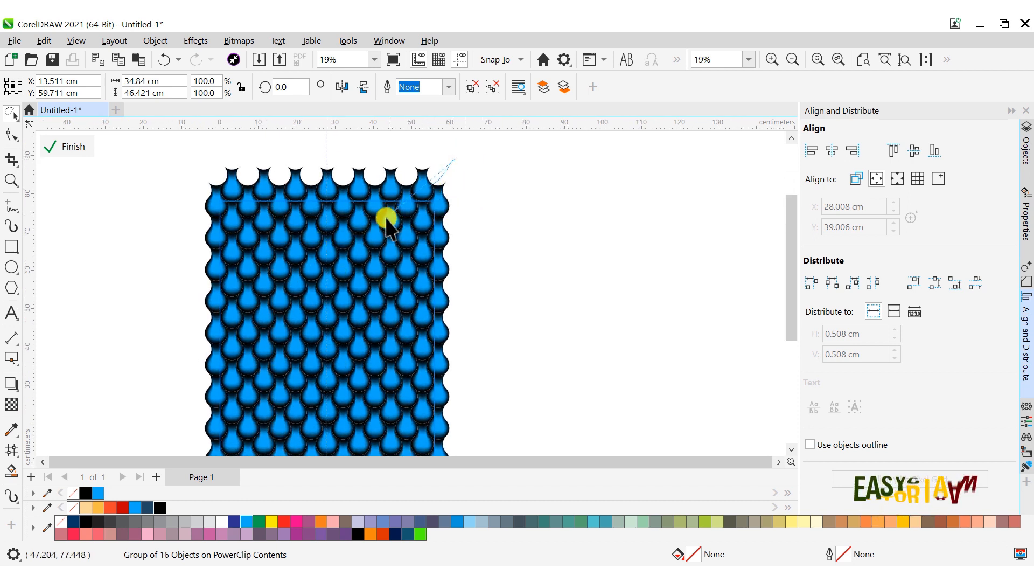
pyautogui.moveTo(368, 244); pyautogui.dragTo(344, 263)
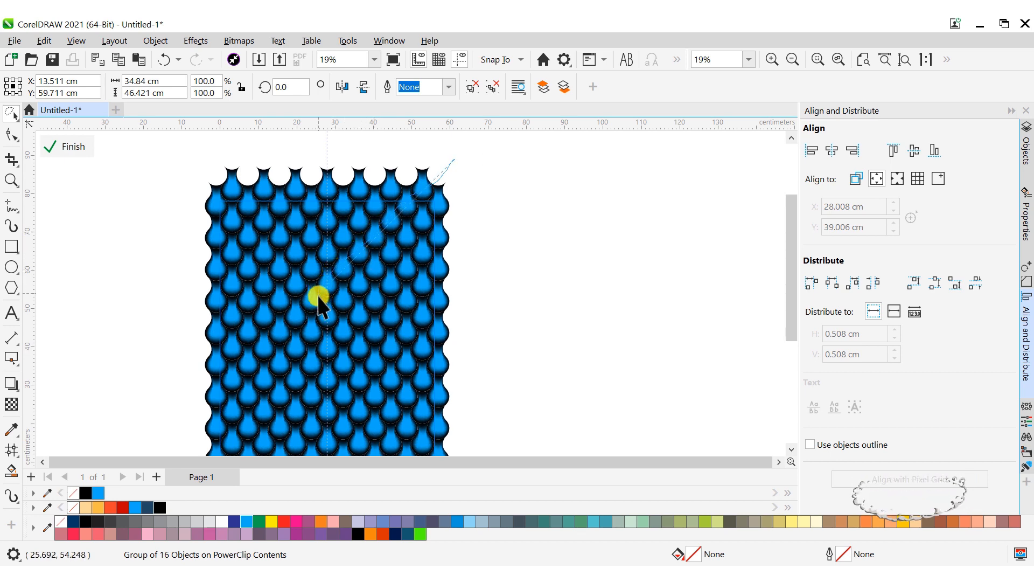
pyautogui.moveTo(318, 303)
pyautogui.mouseDown()
pyautogui.moveTo(330, 356)
pyautogui.moveTo(349, 362)
pyautogui.moveTo(433, 274)
pyautogui.mouseUp()
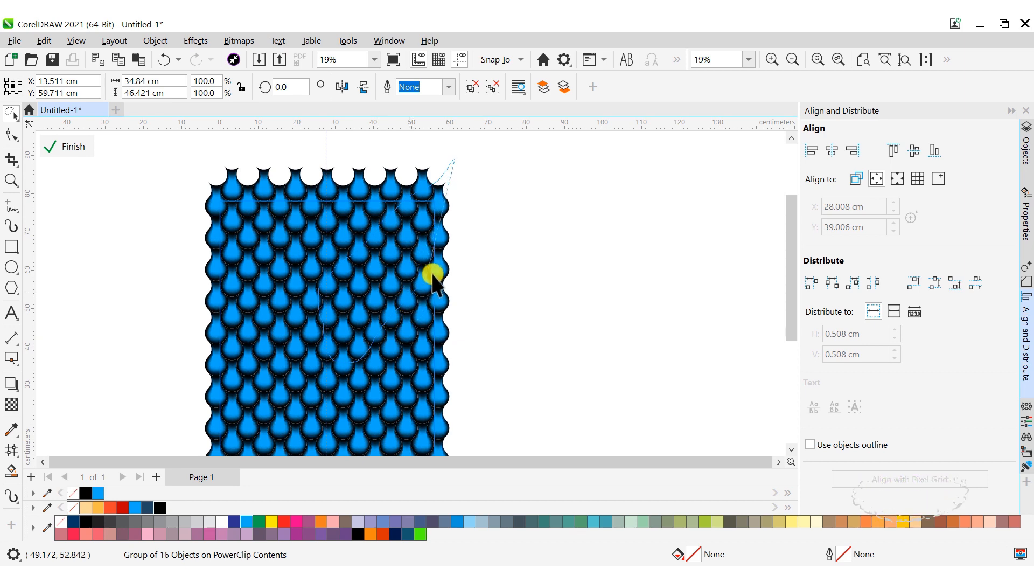
pyautogui.moveTo(491, 169)
pyautogui.mouseDown()
pyautogui.moveTo(478, 162)
pyautogui.moveTo(462, 180)
pyautogui.mouseUp()
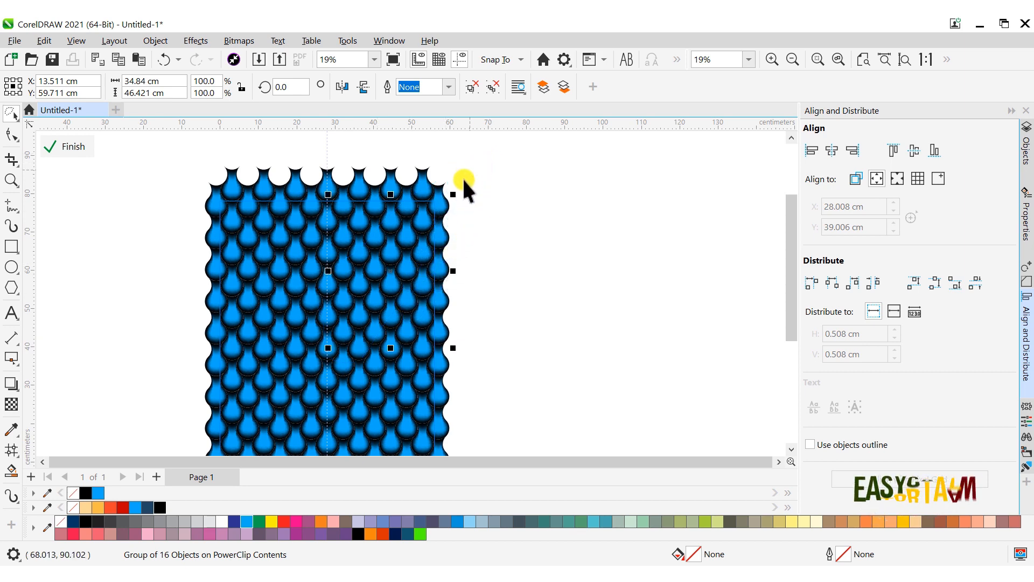
# - Move the selected drops outside the pattern to check which ones are included, and undo the move
pyautogui.moveTo(395, 277); pyautogui.dragTo(576, 252)
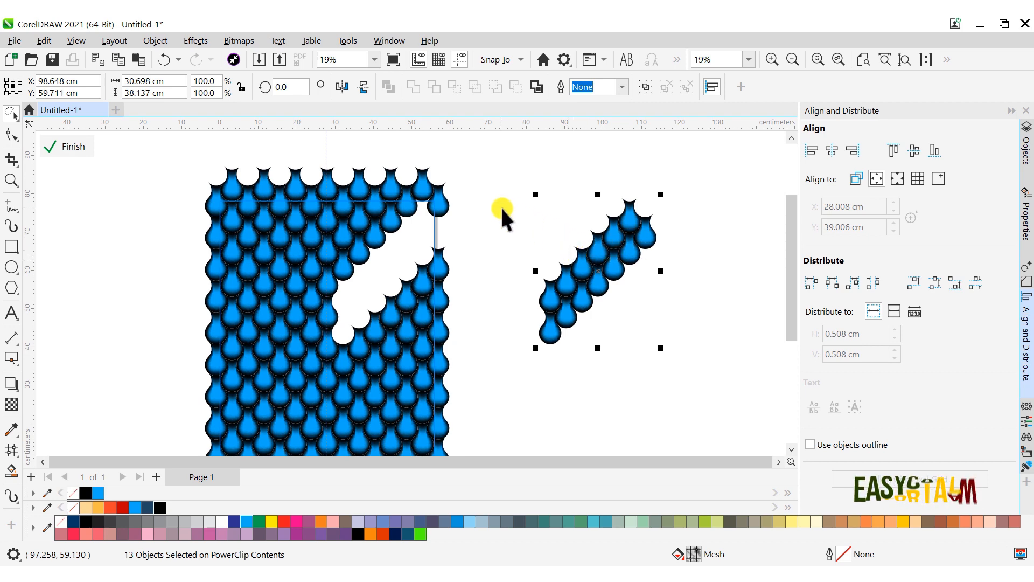
pyautogui.click(45, 41)
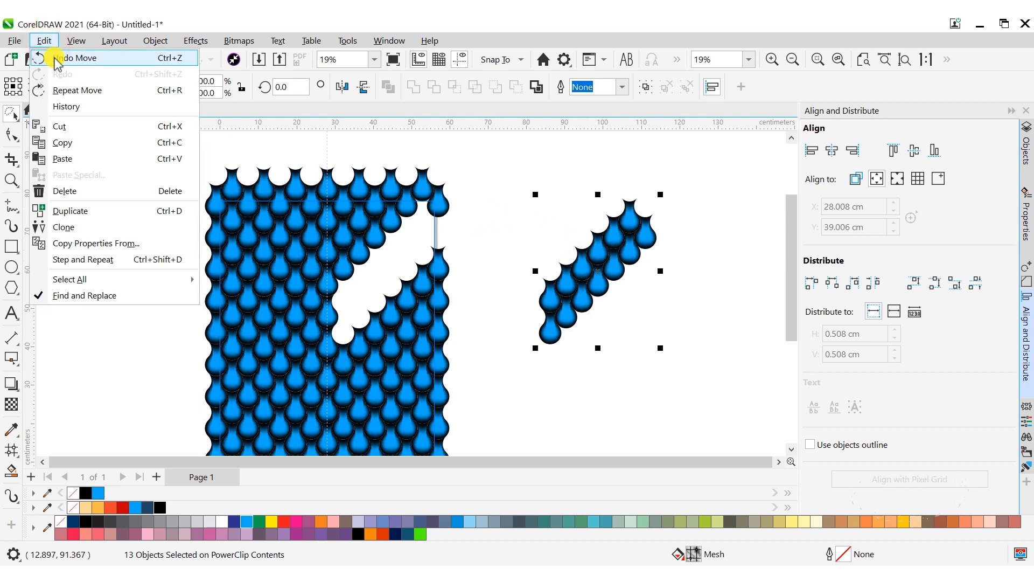
pyautogui.click(111, 83)
# - Add the topmost drop at the pattern's right edge to the selection and group the selected drops
pyautogui.scroll(1, 441, 209)
pyautogui.scroll(1, 440, 205)
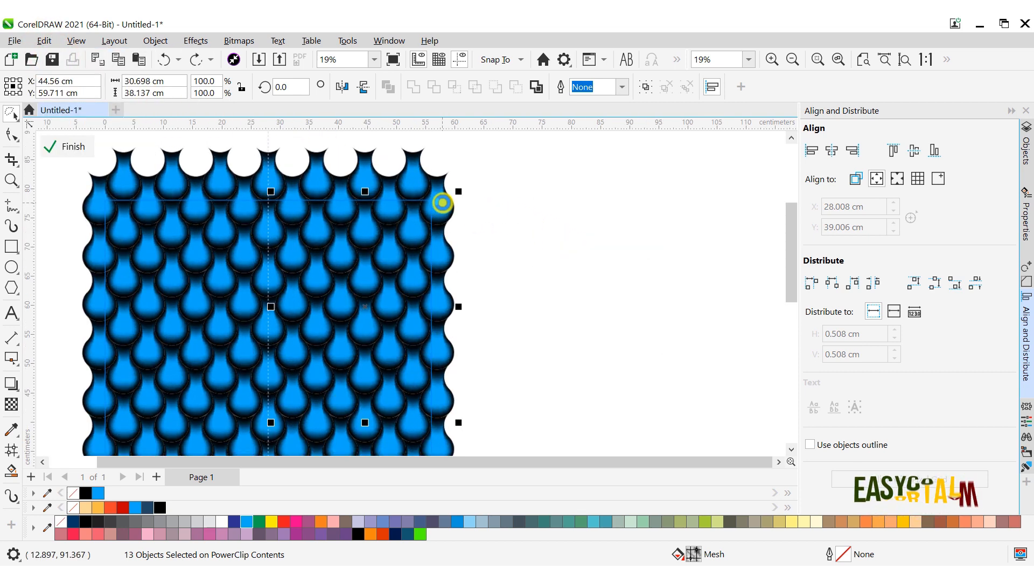
pyautogui.keyDown('shift'); pyautogui.click(439, 186); pyautogui.keyUp('shift')
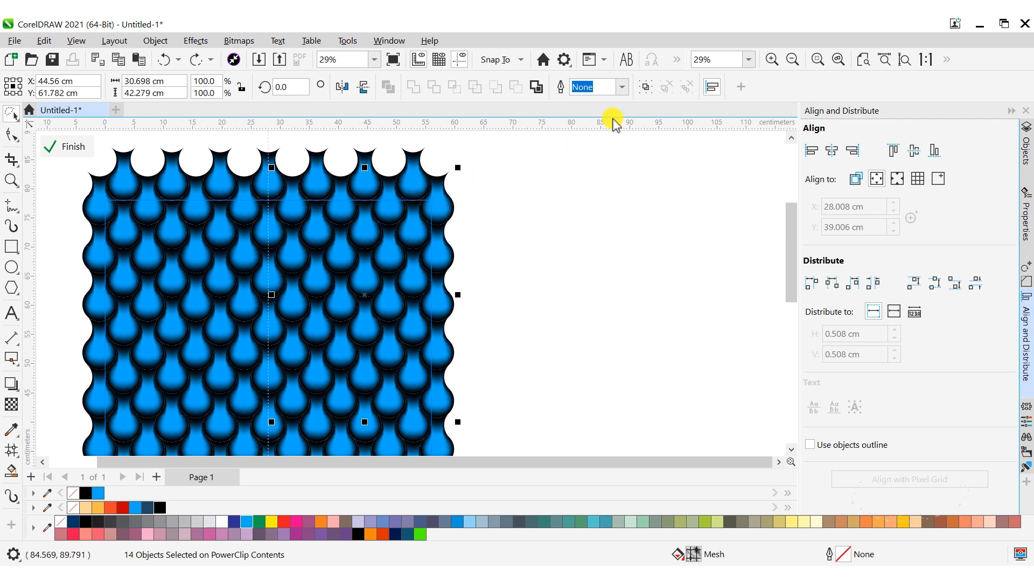
pyautogui.click(648, 83)
pyautogui.scroll(-1, 393, 208)
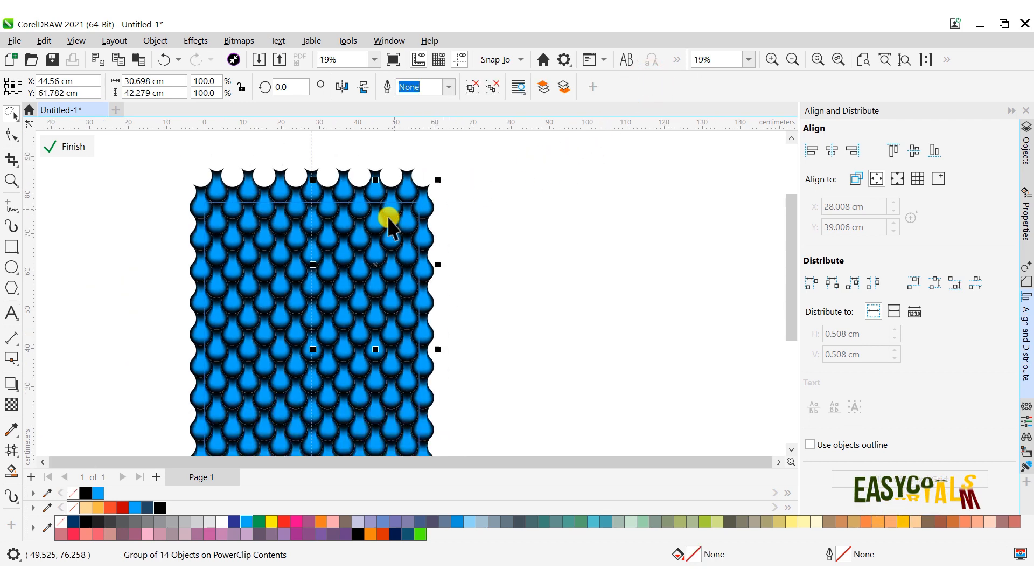
# - Select both diagonal groups of drops, delete them to check the V shape, and undo the deletion
pyautogui.keyDown('shift'); pyautogui.click(219, 227); pyautogui.keyUp('shift')
pyautogui.rightClick(205, 191)
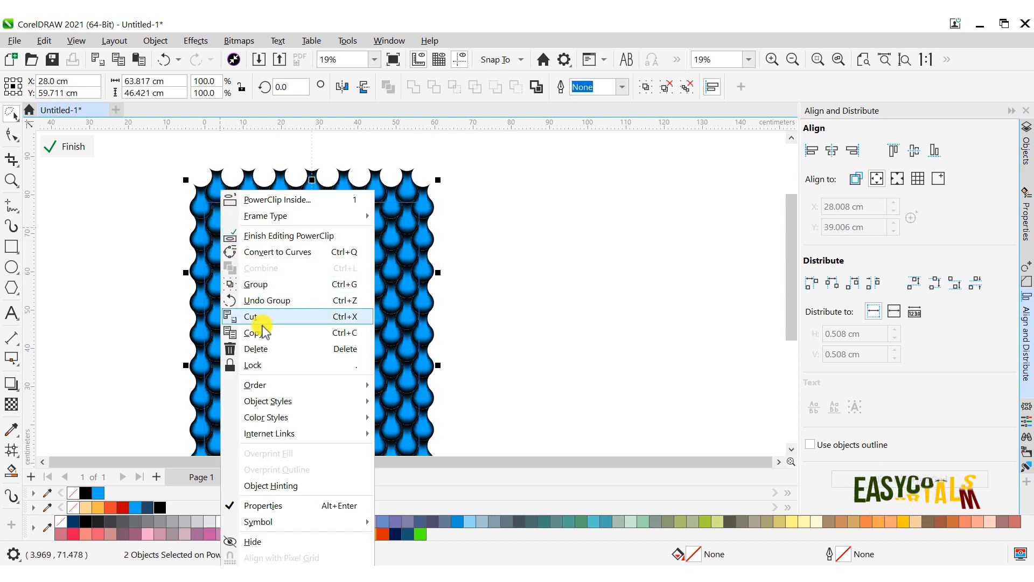
pyautogui.click(260, 346)
pyautogui.click(300, 318)
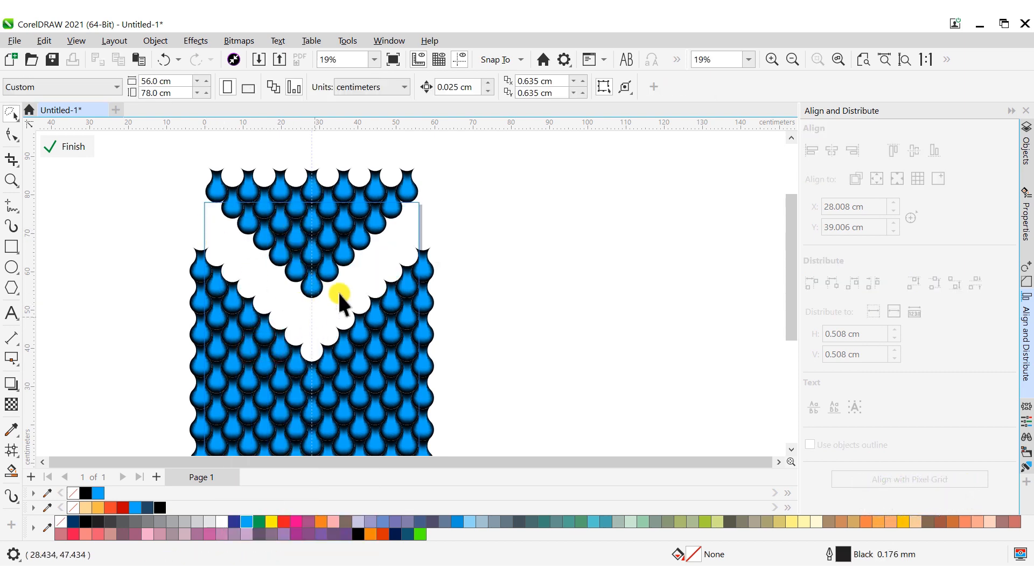
pyautogui.click(44, 41)
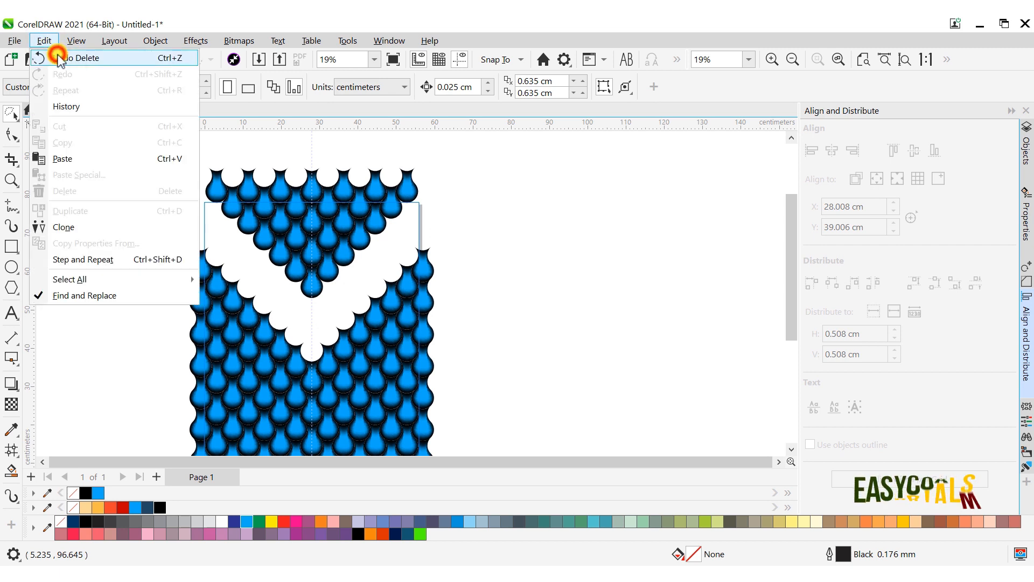
pyautogui.click(54, 57)
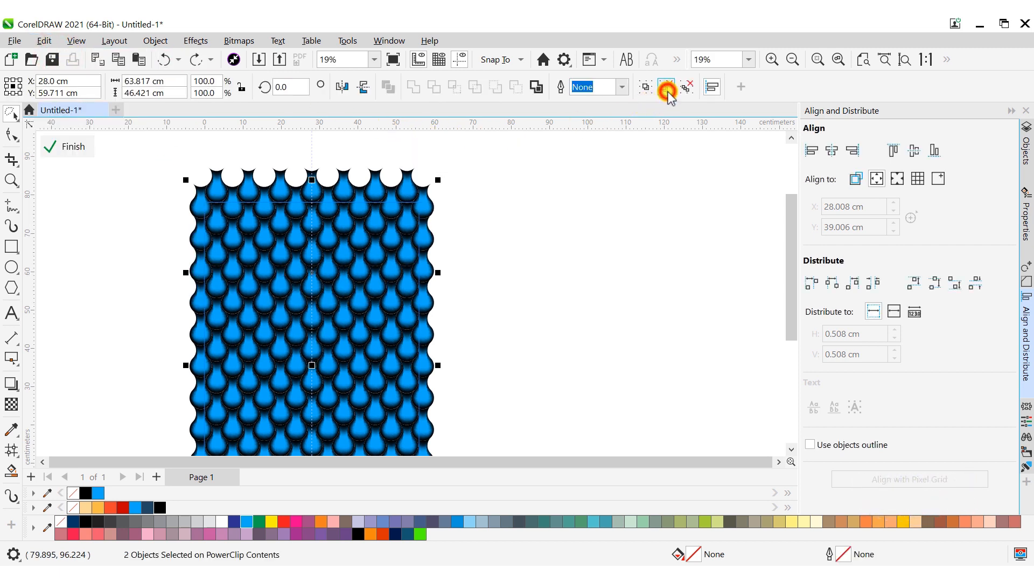
# - Ungroup the two selected diagonal groups and regroup all their drops as a single V-shaped group
pyautogui.click(649, 87)
pyautogui.hotkey('ctrl', 'g')
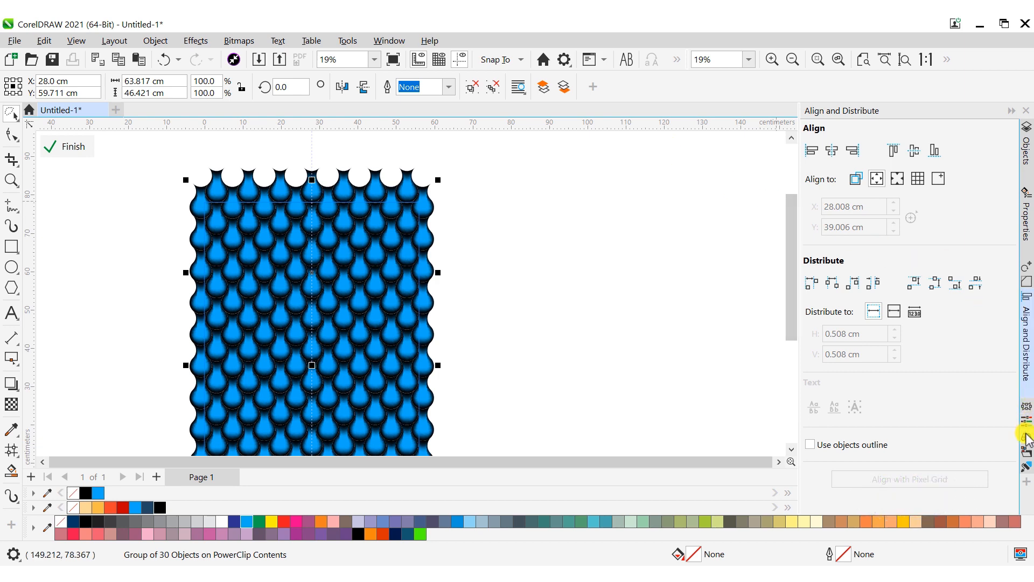
# - Create color styles from both fill and outline of the V-shaped group, grouped into 1 harmony
pyautogui.click(1027, 450)
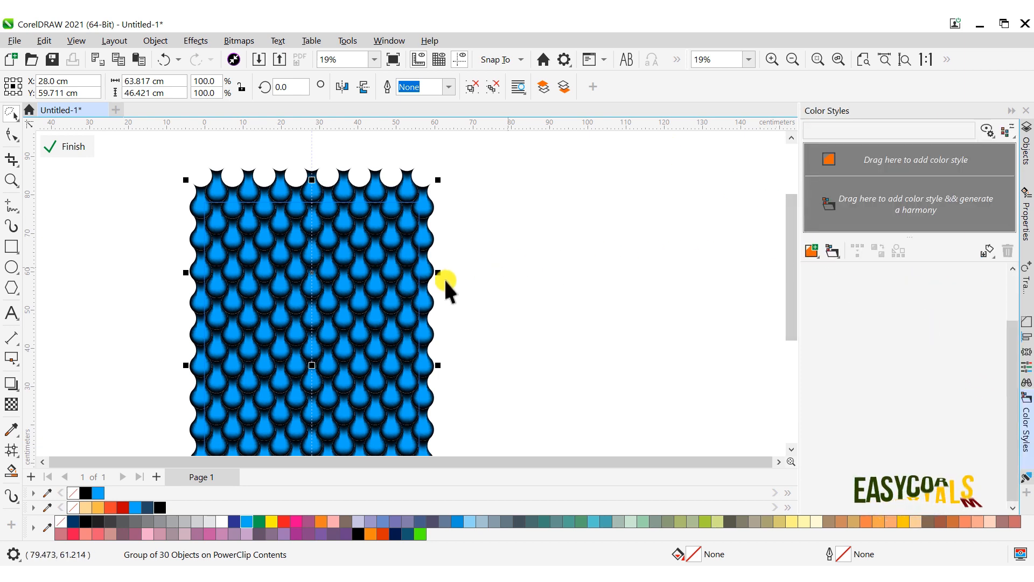
pyautogui.moveTo(335, 280); pyautogui.dragTo(818, 214)
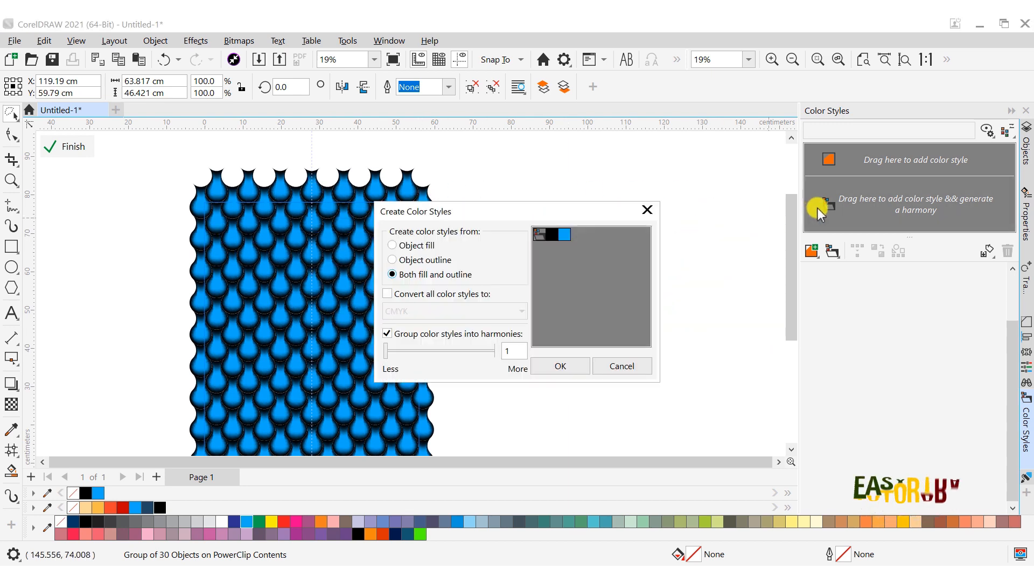
pyautogui.click(548, 363)
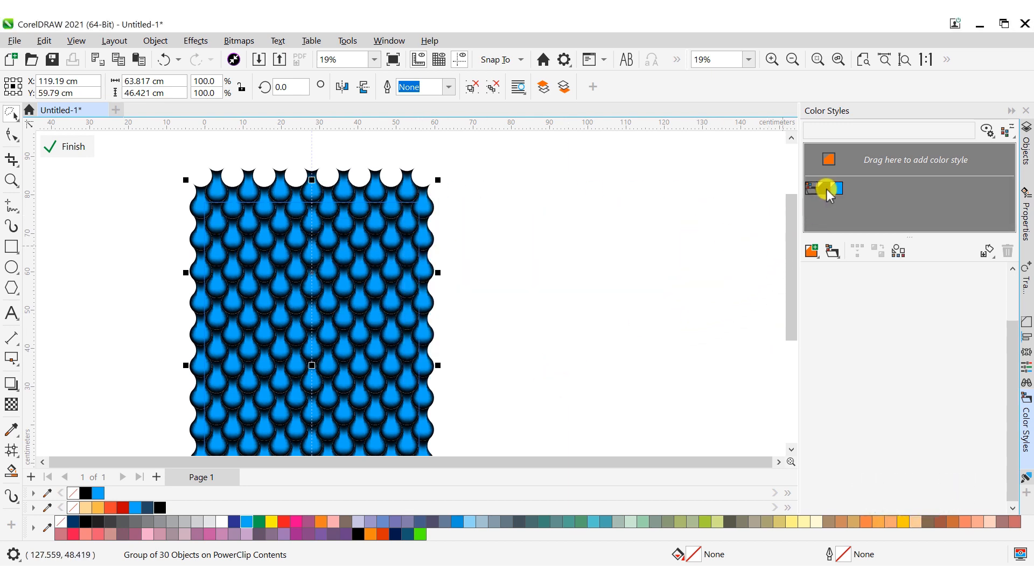
# - Change the blue color style of the V-shaped group's harmony to golden yellow and deselect the group
pyautogui.click(810, 190)
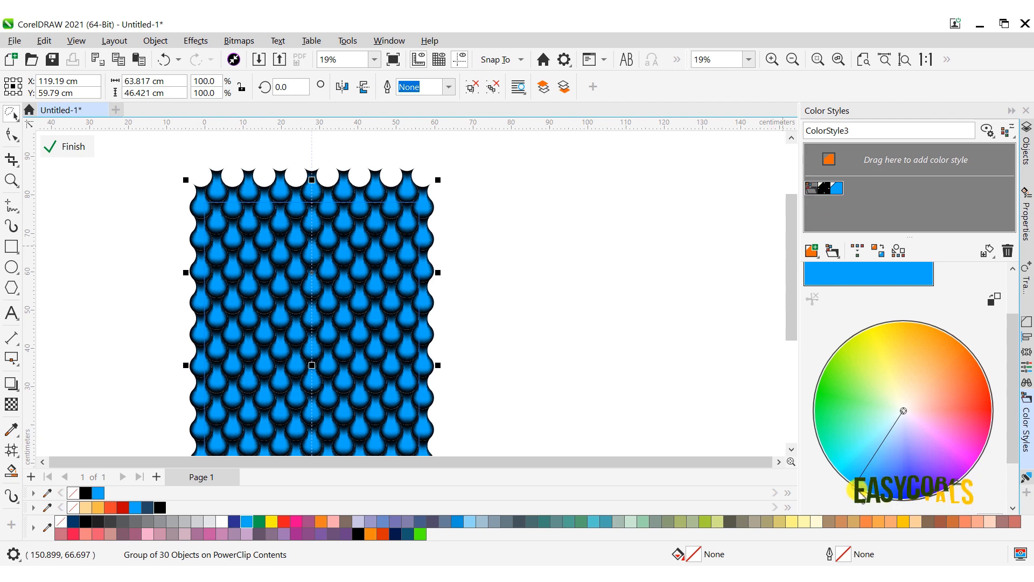
pyautogui.moveTo(859, 493); pyautogui.dragTo(894, 326)
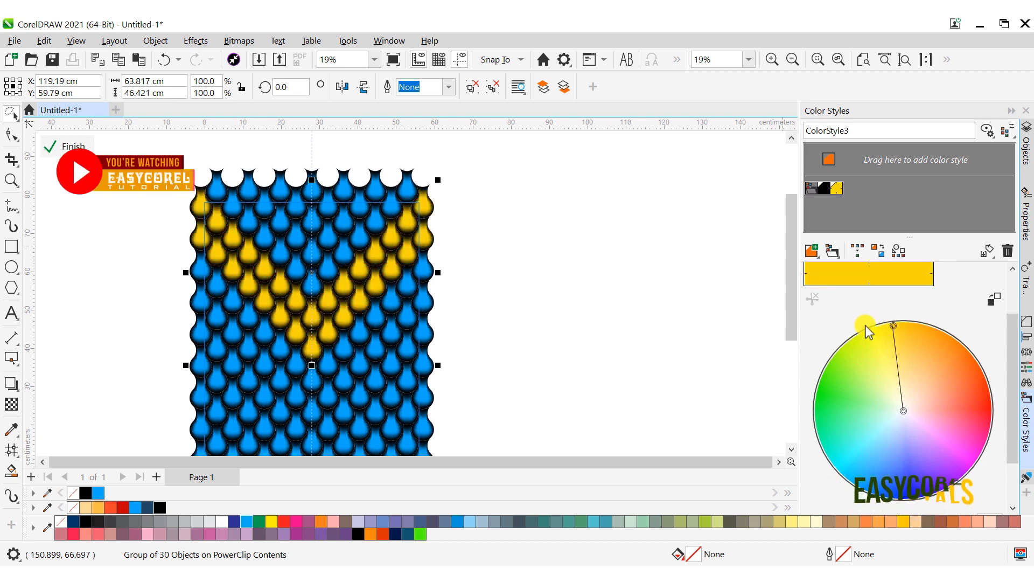
pyautogui.click(520, 237)
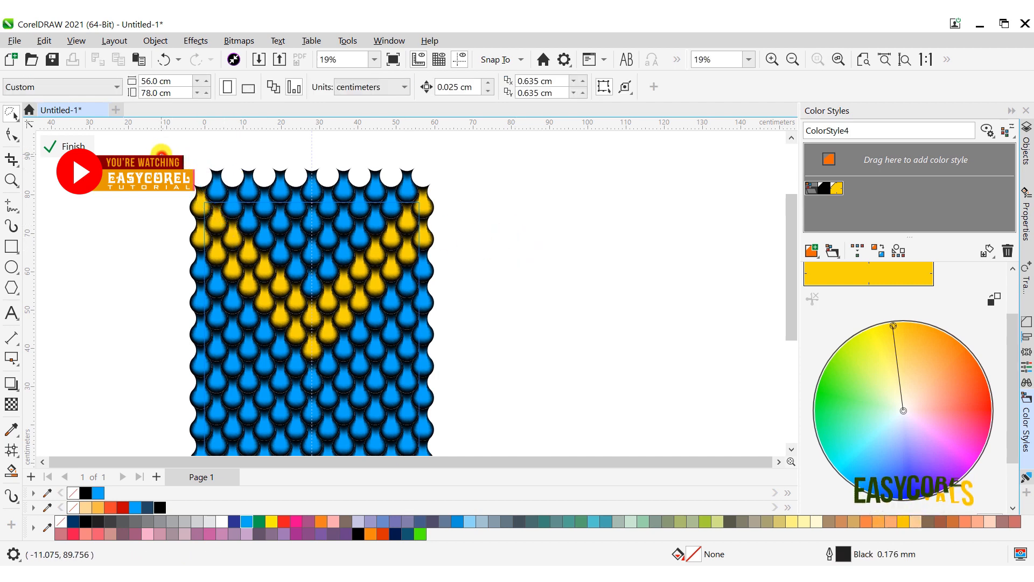
# - Group the blue drops enclosed above the yellow V and create color styles from their fill and outline as 1 harmony
pyautogui.moveTo(161, 155)
pyautogui.mouseDown()
pyautogui.moveTo(202, 222)
pyautogui.moveTo(313, 305)
pyautogui.moveTo(355, 294)
pyautogui.moveTo(454, 174)
pyautogui.moveTo(457, 138)
pyautogui.moveTo(439, 127)
pyautogui.moveTo(410, 152)
pyautogui.mouseUp()
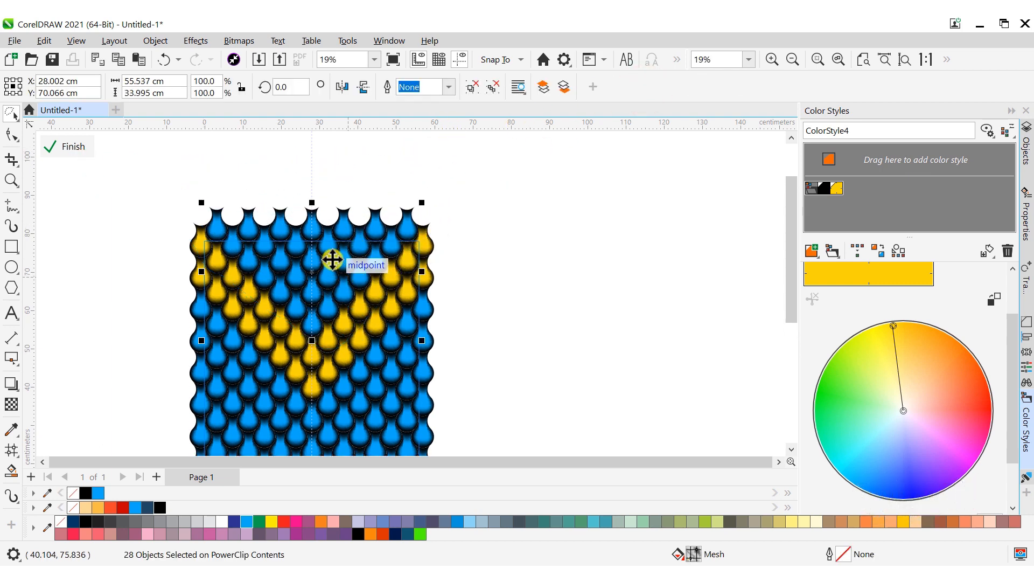
pyautogui.moveTo(330, 261); pyautogui.dragTo(814, 223)
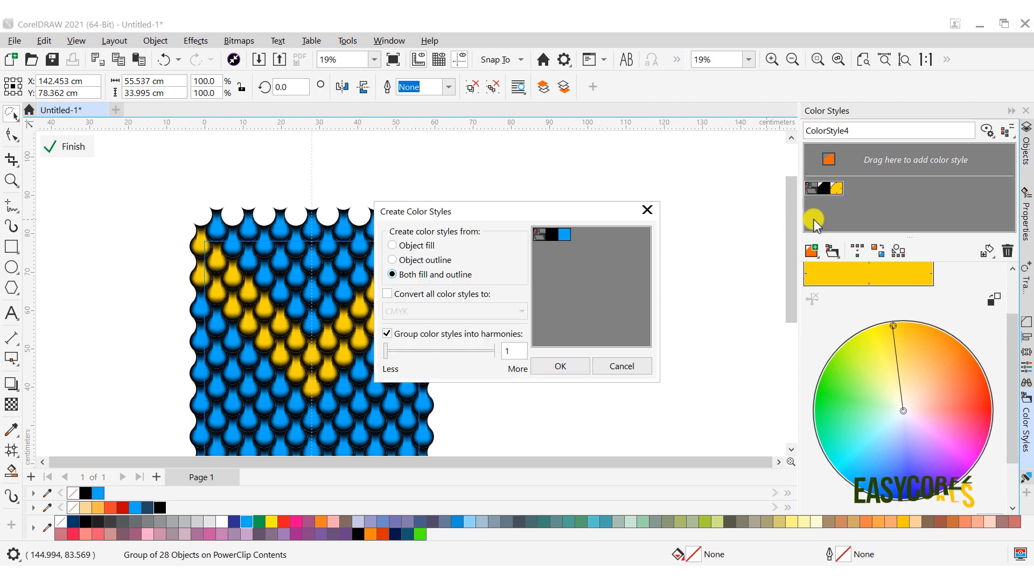
pyautogui.click(561, 366)
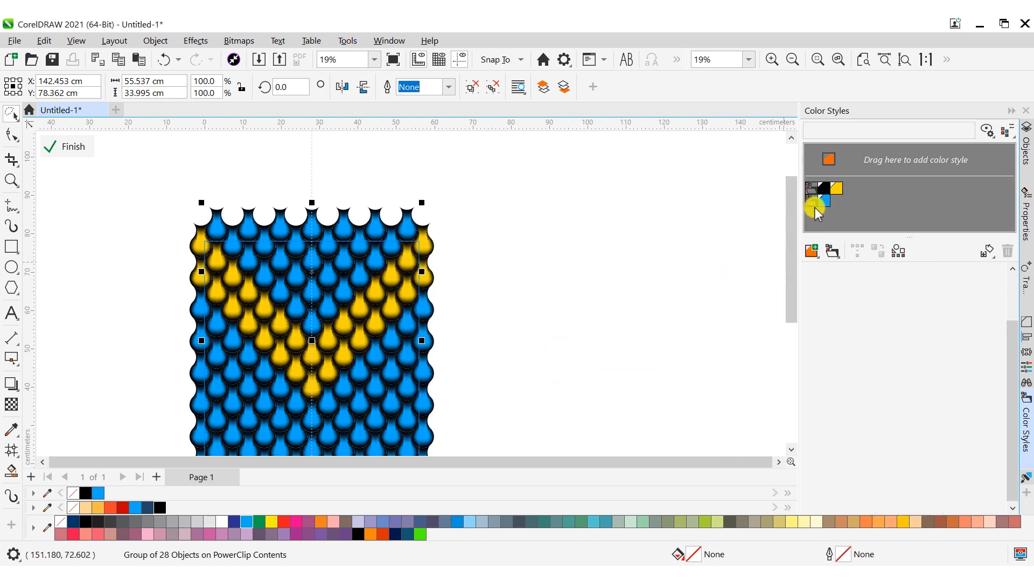
# - Change the blue color style of the upper triangle's harmony to bright red and finish editing the PowerClip contents
pyautogui.click(813, 206)
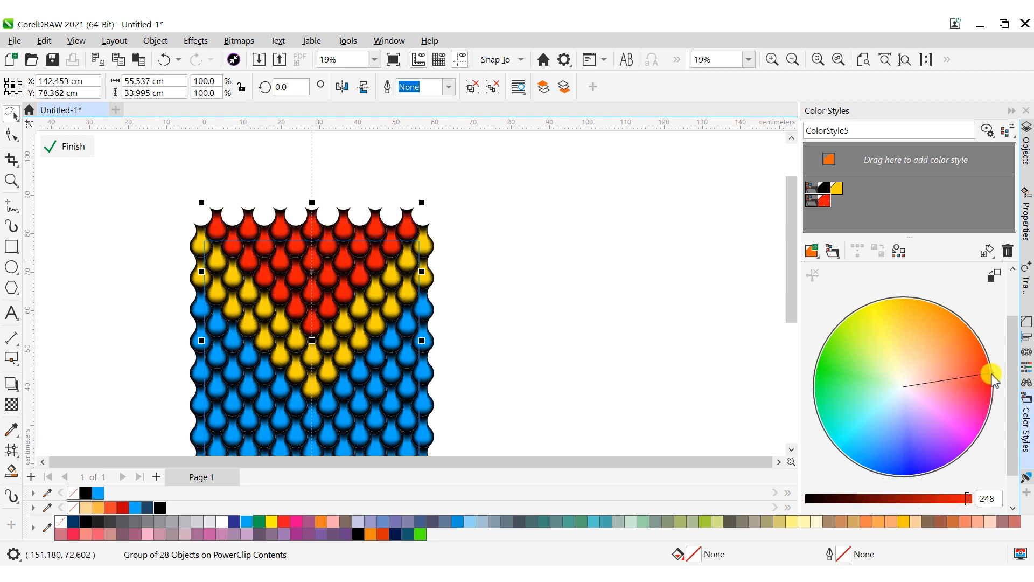
pyautogui.click(560, 277)
pyautogui.click(64, 144)
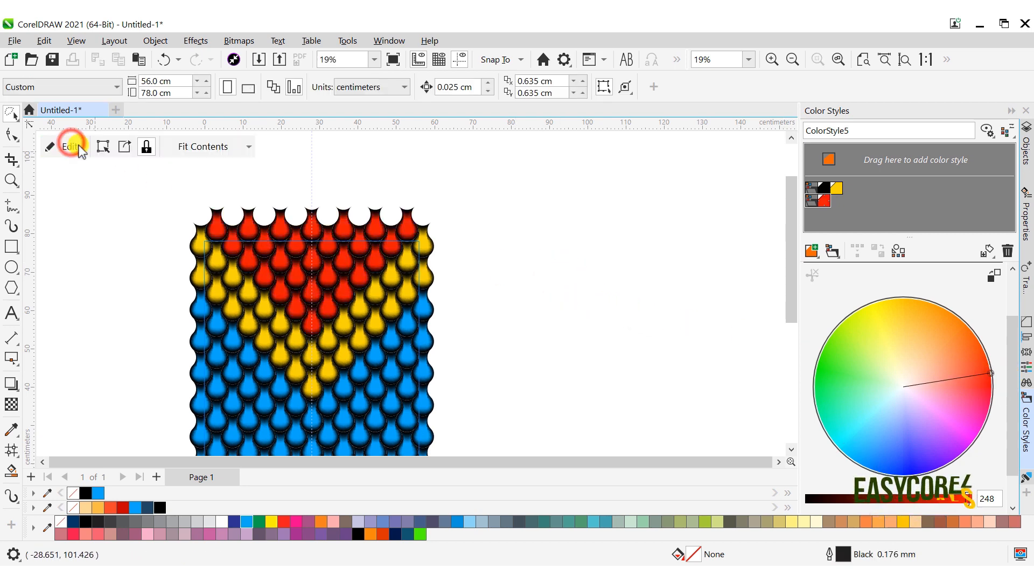
# - Remove the outline from the PowerClip rectangle and collapse the color style settings
pyautogui.click(818, 59)
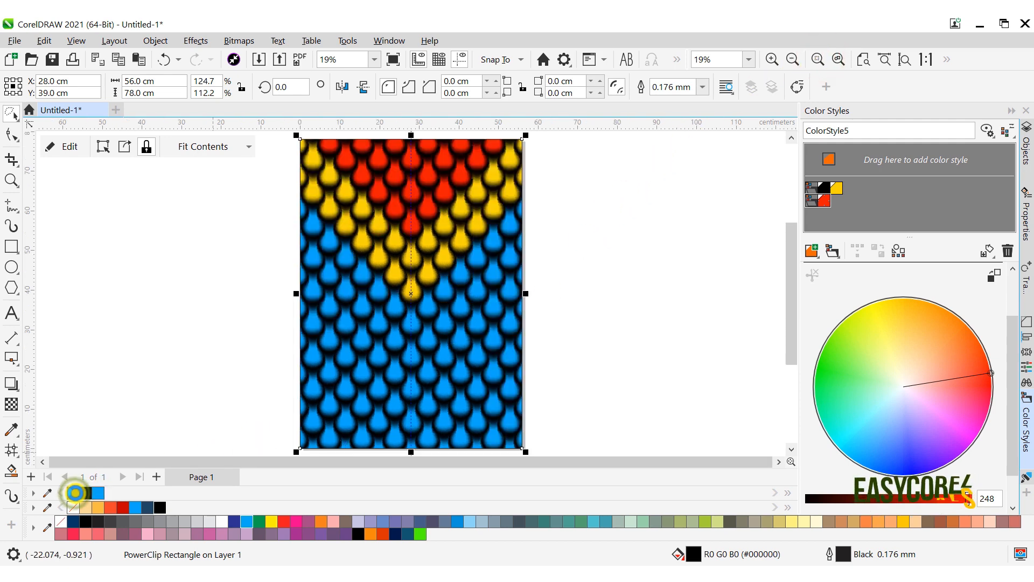
pyautogui.rightClick(75, 493)
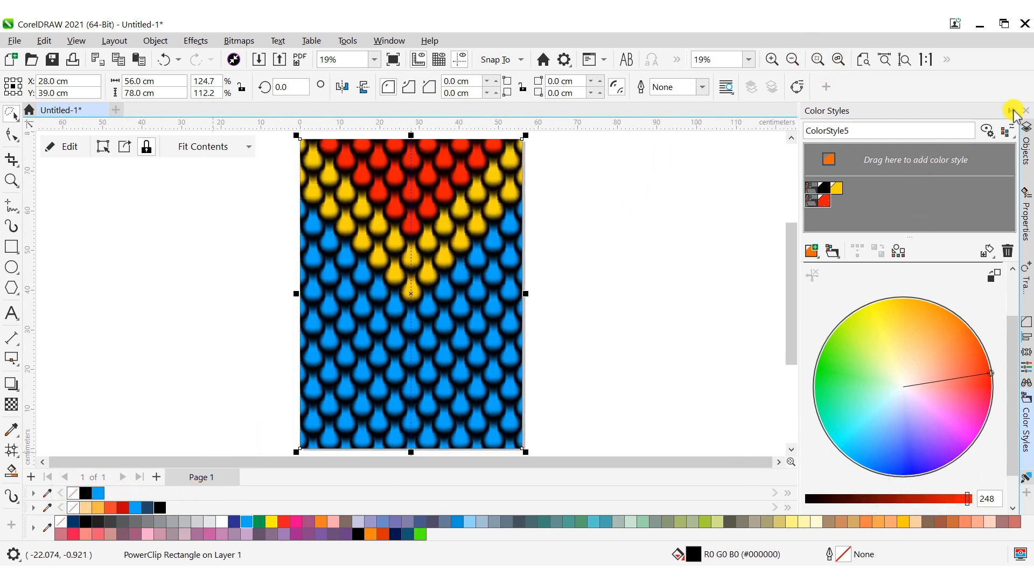
pyautogui.click(1011, 110)
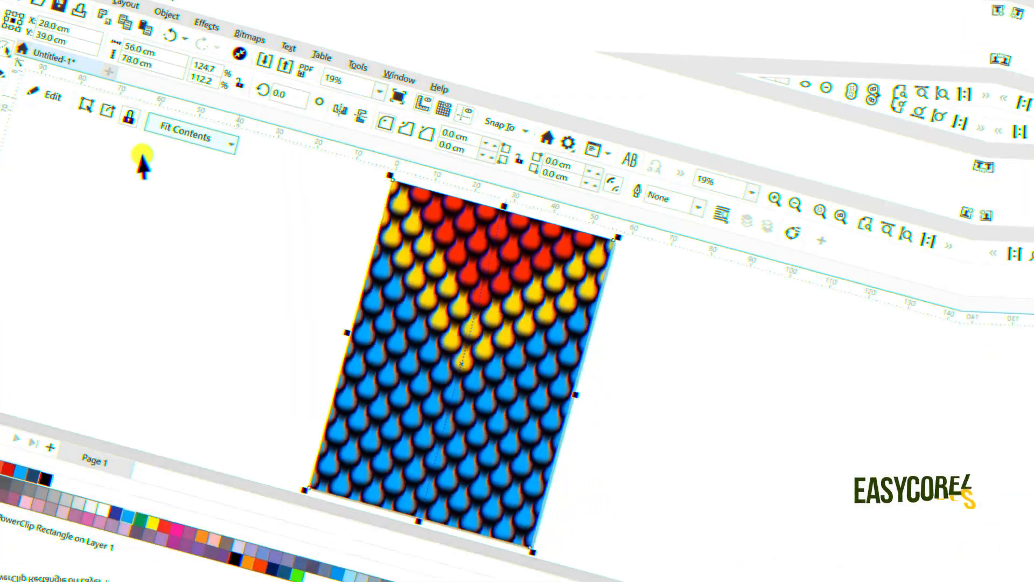